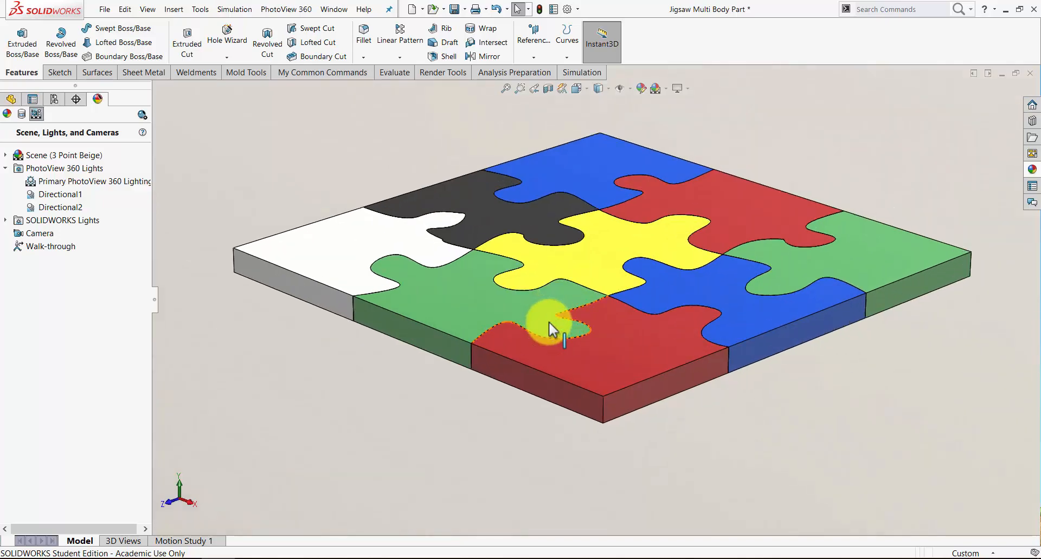
Step: Add a new camera to the jigsaw part's scene
{"action": "middle_click_drag", "start_coordinate": [623, 360], "coordinate": [622, 382]}
{"action": "scroll", "coordinate": [603, 370], "scroll_direction": "up", "scroll_amount": 2}
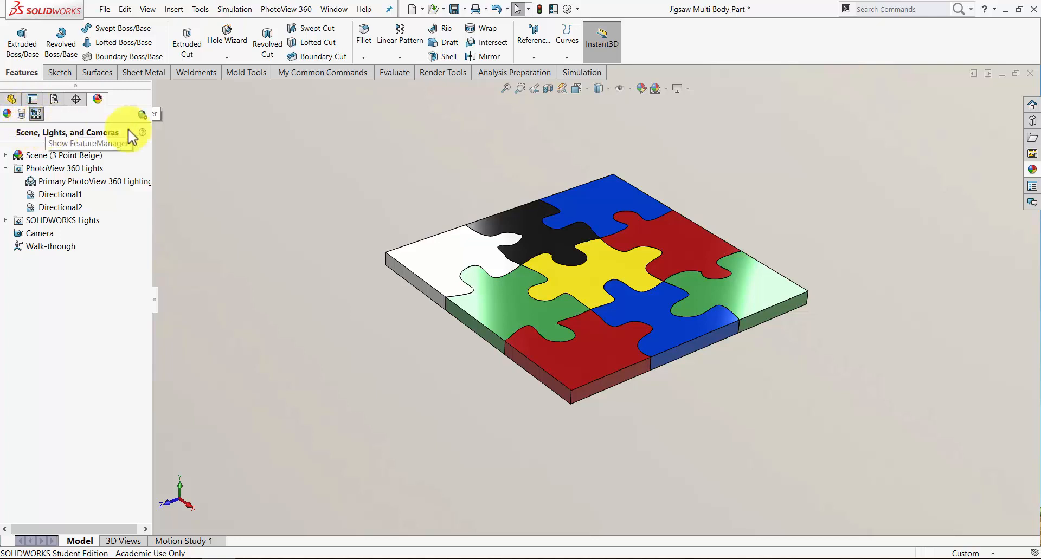
{"action": "right_click", "coordinate": [31, 232]}
{"action": "left_click", "coordinate": [46, 240]}
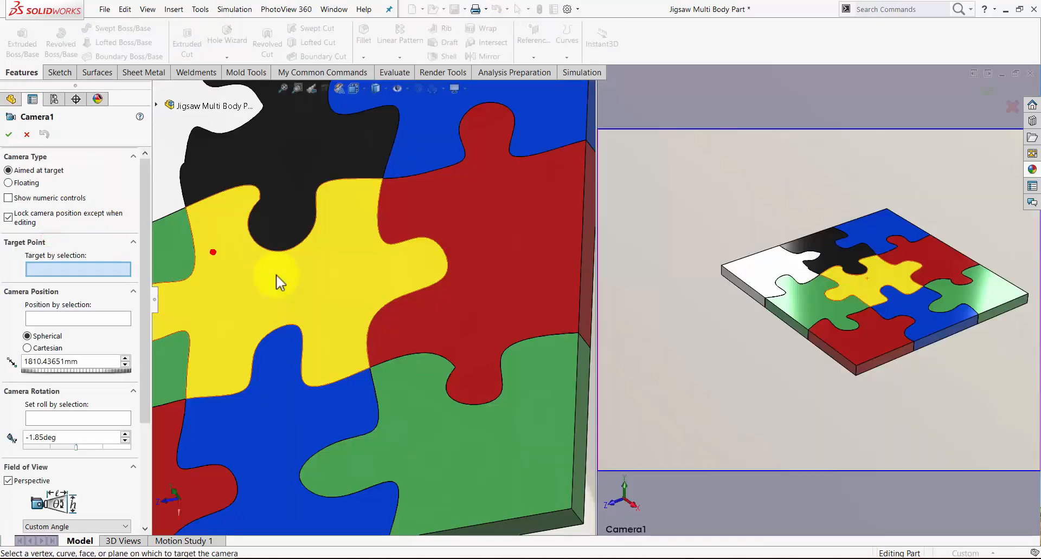
Step: Shift the camera's aim freehand in the camera preview while keeping the whole puzzle in frame
{"action": "scroll", "coordinate": [405, 225], "scroll_direction": "up", "scroll_amount": 3}
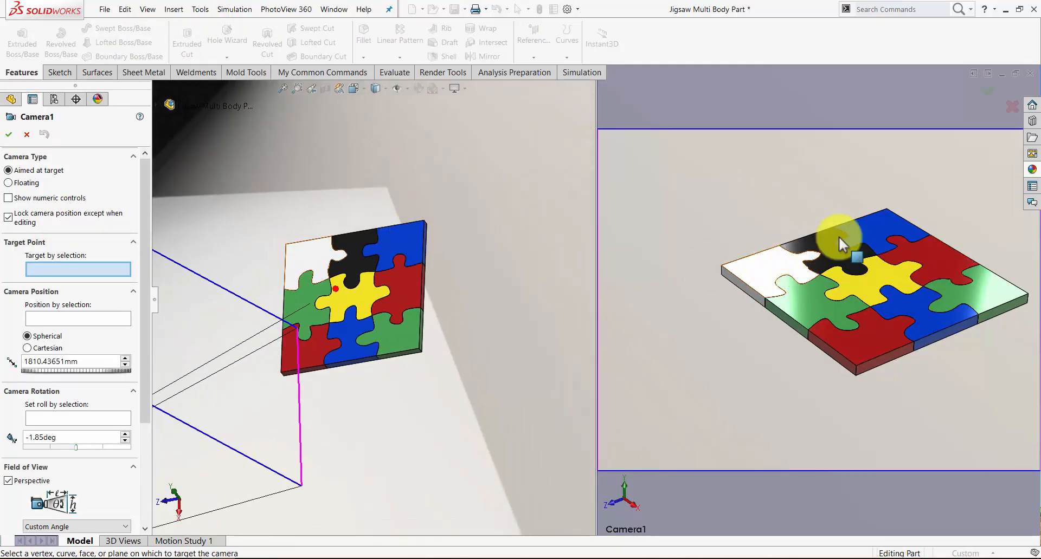
{"action": "left_click_drag", "start_coordinate": [922, 210], "coordinate": [916, 273]}
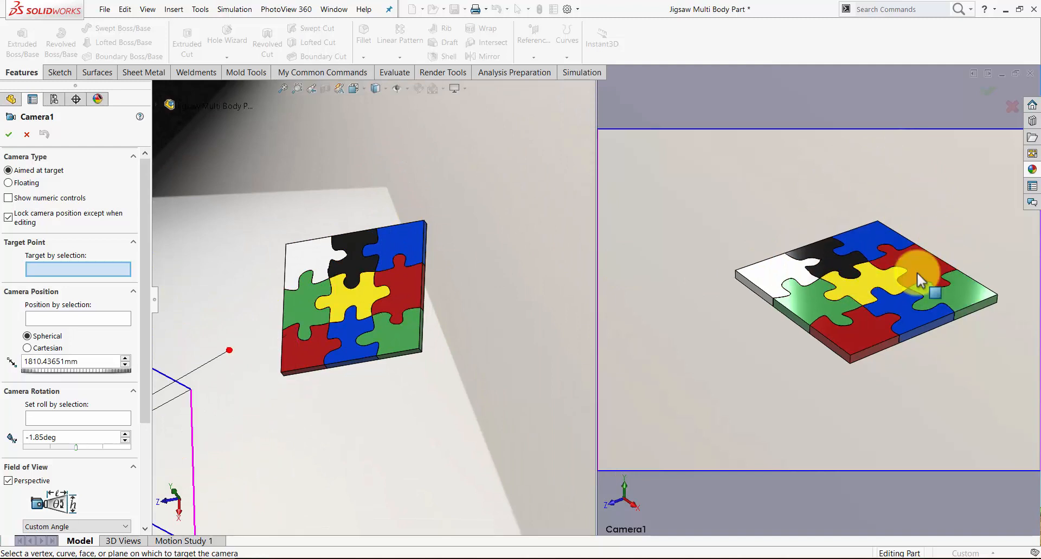
{"action": "left_click_drag", "start_coordinate": [906, 338], "coordinate": [987, 268]}
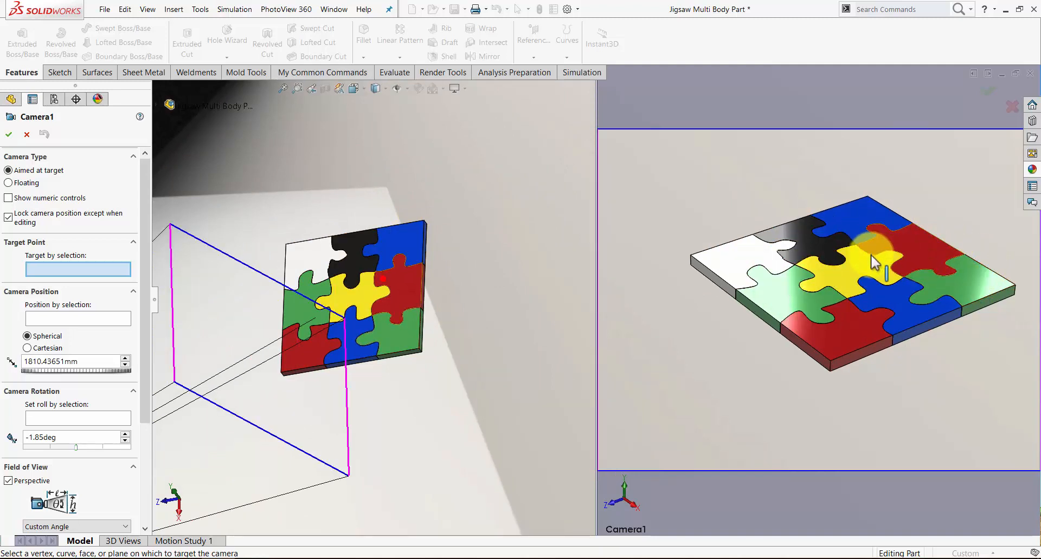
Step: Move the camera toward the puzzle freehand, to about 984 mm from its target
{"action": "scroll", "coordinate": [467, 312], "scroll_direction": "down", "scroll_amount": 5}
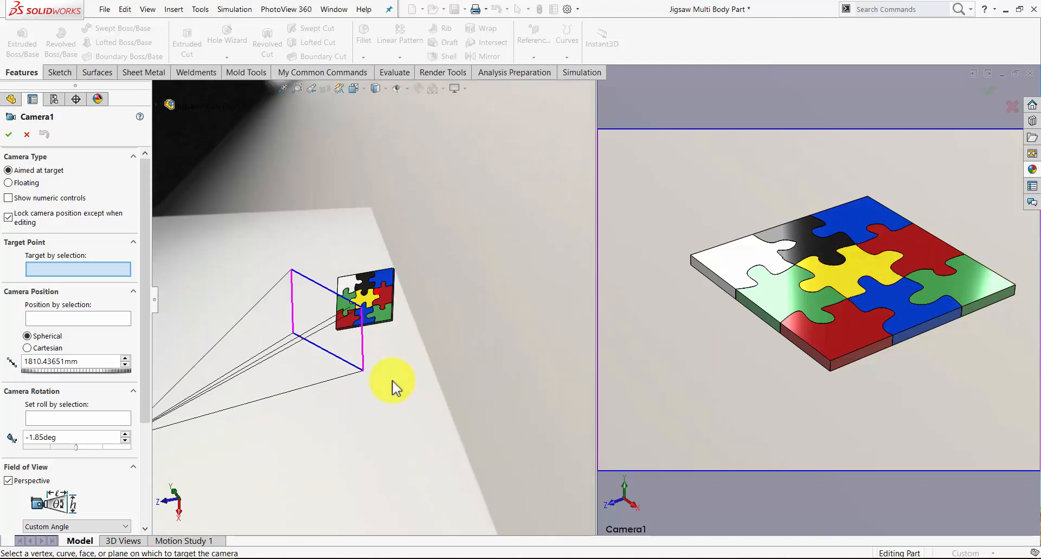
{"action": "middle_click_drag", "start_coordinate": [391, 383], "coordinate": [306, 315]}
{"action": "scroll", "coordinate": [303, 314], "scroll_direction": "up", "scroll_amount": 4}
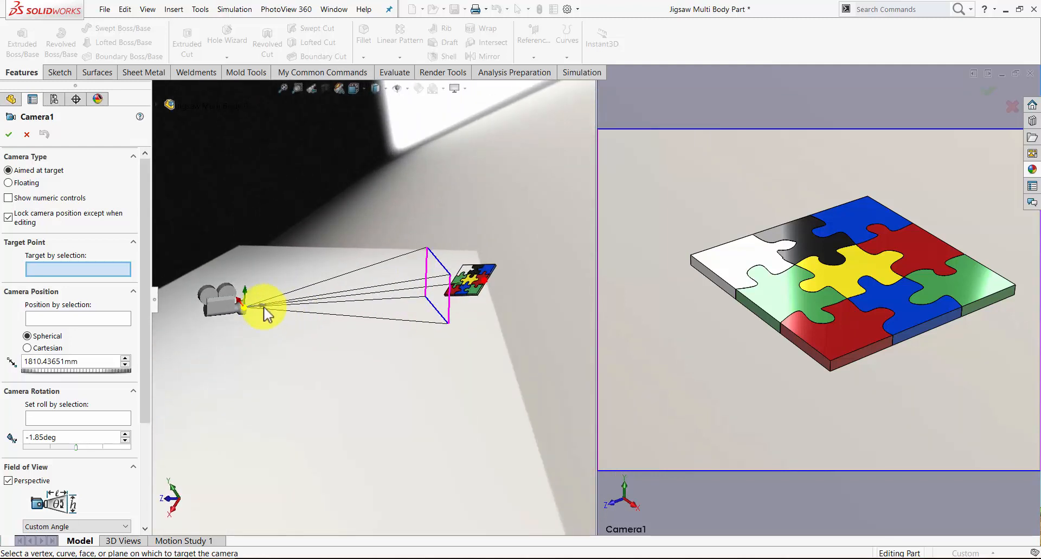
{"action": "middle_click_drag", "start_coordinate": [454, 296], "coordinate": [318, 273]}
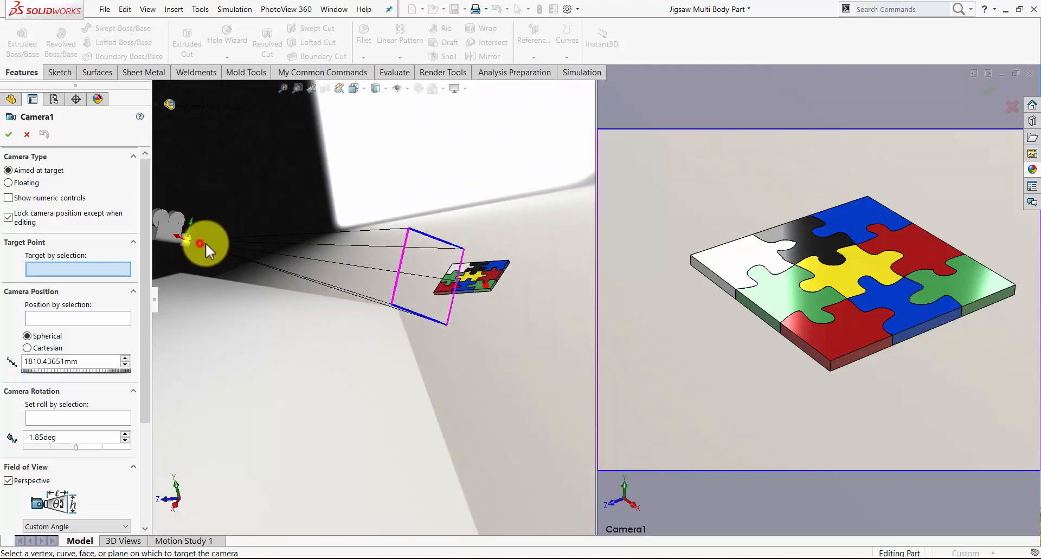
{"action": "left_click_drag", "start_coordinate": [215, 247], "coordinate": [344, 255]}
{"action": "left_click", "coordinate": [753, 205]}
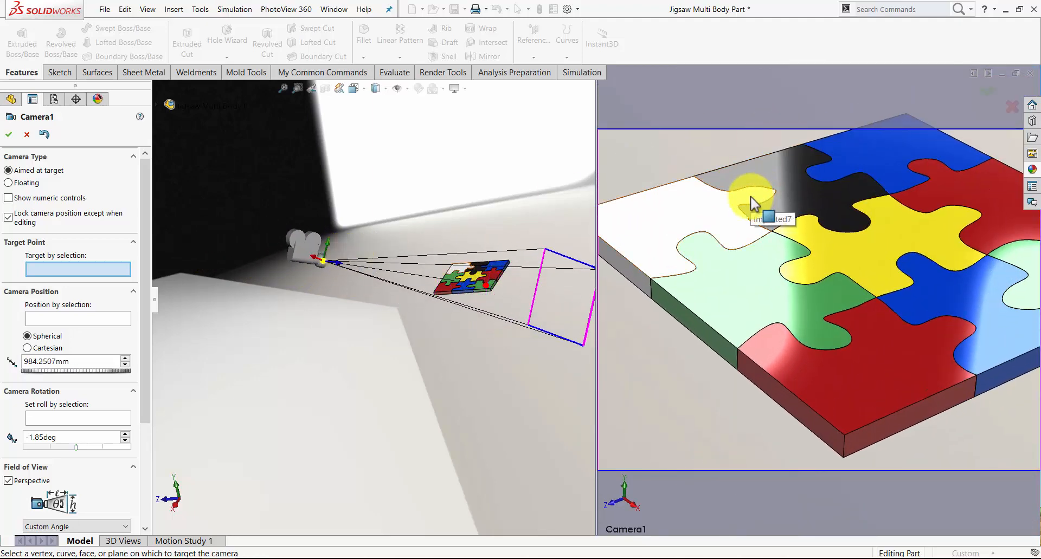
Step: Nudge the camera setup slightly while viewing it and the puzzle from above
{"action": "middle_click_drag", "start_coordinate": [349, 263], "coordinate": [410, 404]}
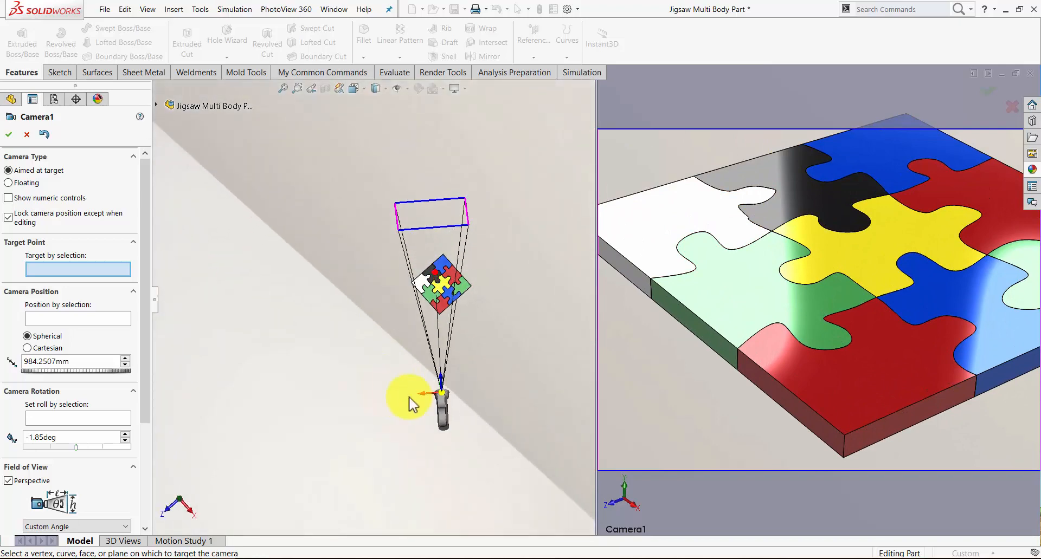
{"action": "scroll", "coordinate": [410, 404], "scroll_direction": "down", "scroll_amount": 3}
{"action": "mouse_move", "coordinate": [438, 378]}
{"action": "left_mouse_down"}
{"action": "mouse_move", "coordinate": [304, 343]}
{"action": "mouse_move", "coordinate": [317, 326]}
{"action": "mouse_move", "coordinate": [436, 365]}
{"action": "left_mouse_up"}
{"action": "middle_click_drag", "start_coordinate": [477, 330], "coordinate": [450, 260]}
{"action": "mouse_move", "coordinate": [466, 183]}
{"action": "middle_mouse_down"}
{"action": "mouse_move", "coordinate": [465, 271]}
{"action": "mouse_move", "coordinate": [460, 165]}
{"action": "middle_mouse_up"}
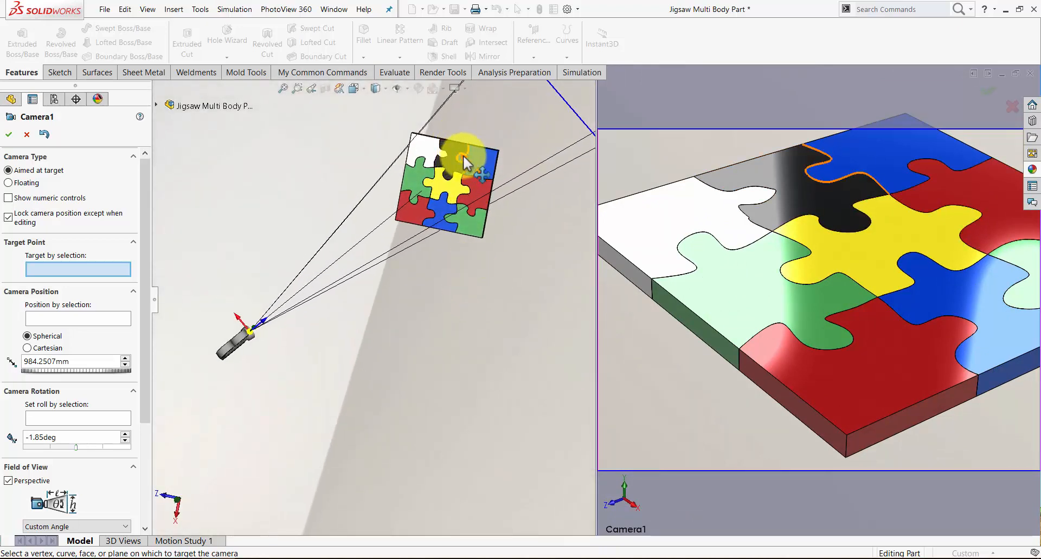
Step: Set the camera's target point to the top outer corner vertex of the red corner piece
{"action": "middle_click_drag", "start_coordinate": [371, 353], "coordinate": [380, 253]}
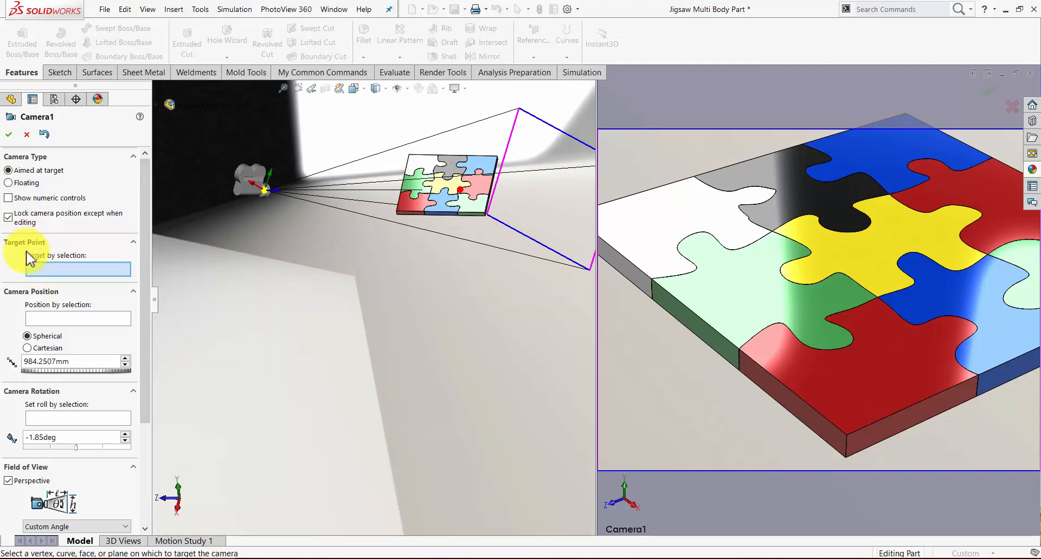
{"action": "scroll", "coordinate": [422, 191], "scroll_direction": "down", "scroll_amount": 3}
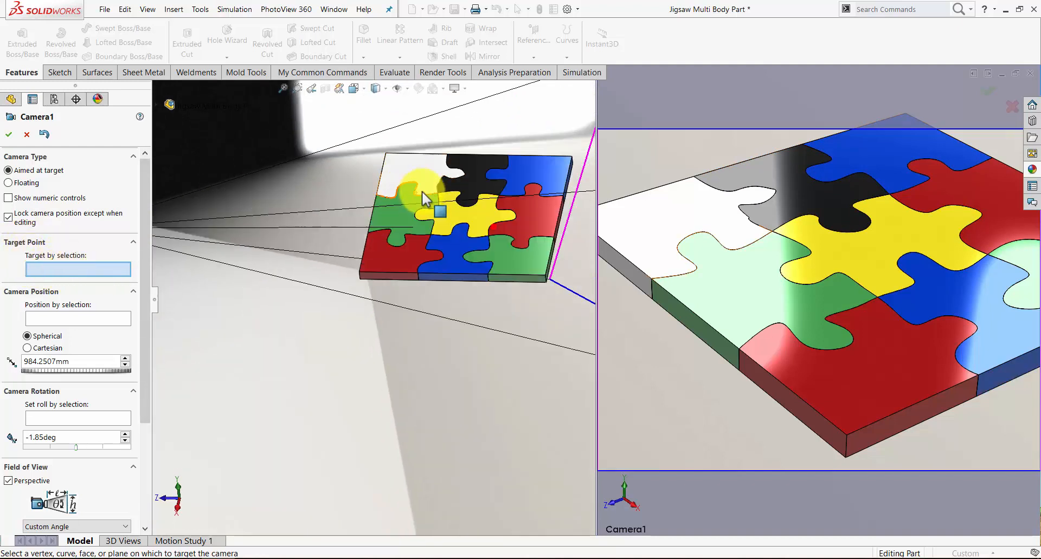
{"action": "left_click", "coordinate": [360, 276]}
Step: Lower the camera freehand for a shallower view of the puzzle, about 684 mm from the target vertex
{"action": "scroll", "coordinate": [374, 309], "scroll_direction": "up", "scroll_amount": 3}
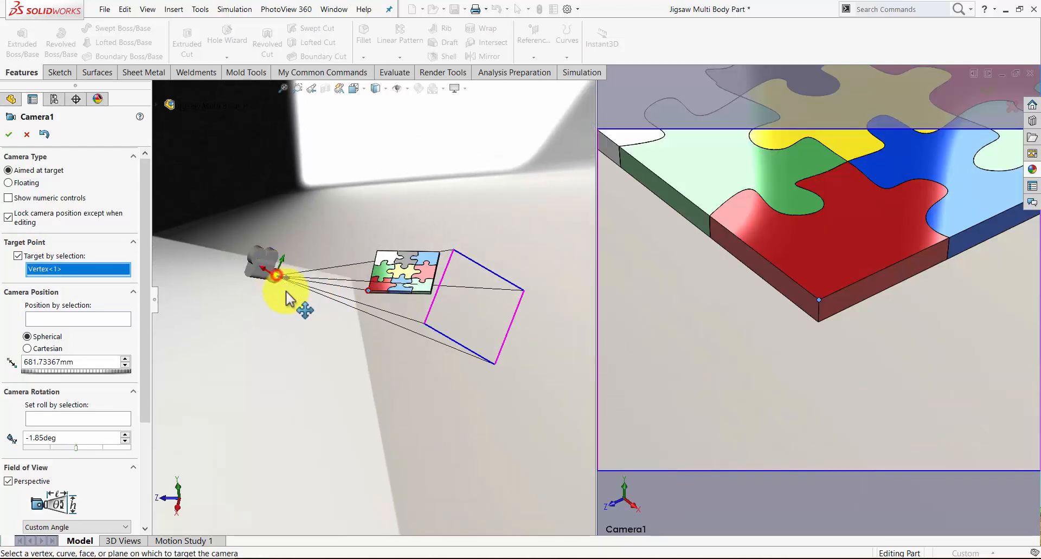
{"action": "left_click_drag", "start_coordinate": [286, 293], "coordinate": [333, 337]}
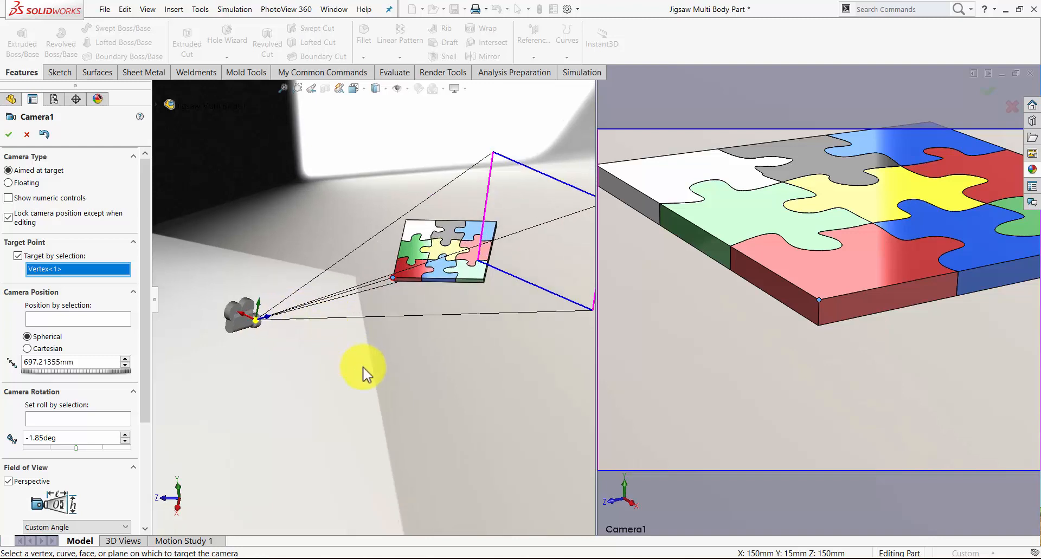
{"action": "middle_click_drag", "start_coordinate": [355, 330], "coordinate": [345, 356]}
{"action": "scroll", "coordinate": [233, 275], "scroll_direction": "down", "scroll_amount": 4}
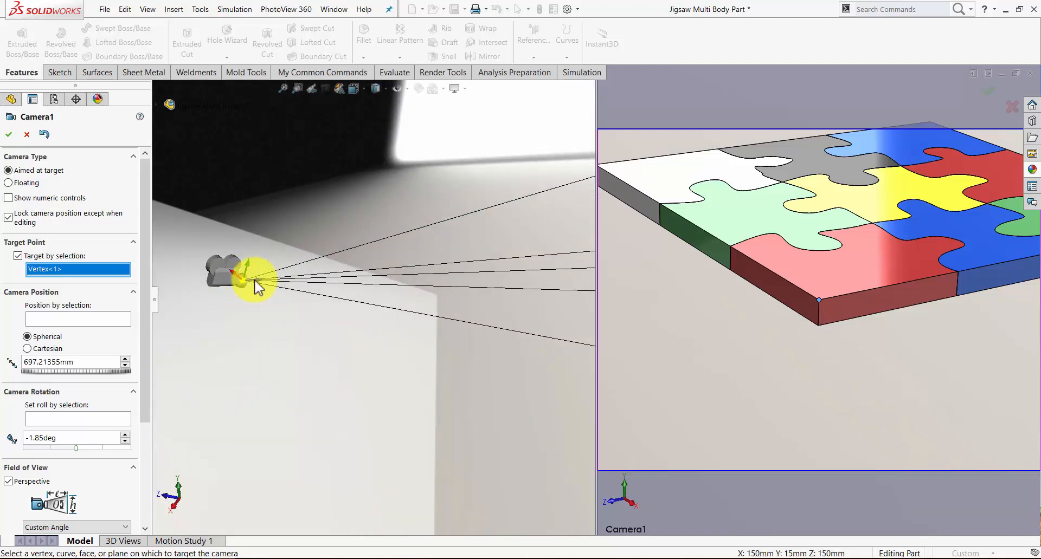
{"action": "left_click_drag", "start_coordinate": [257, 281], "coordinate": [247, 308]}
Step: Move the camera closer to the puzzle, to about 350 mm from the target vertex
{"action": "scroll", "coordinate": [504, 314], "scroll_direction": "up", "scroll_amount": 5}
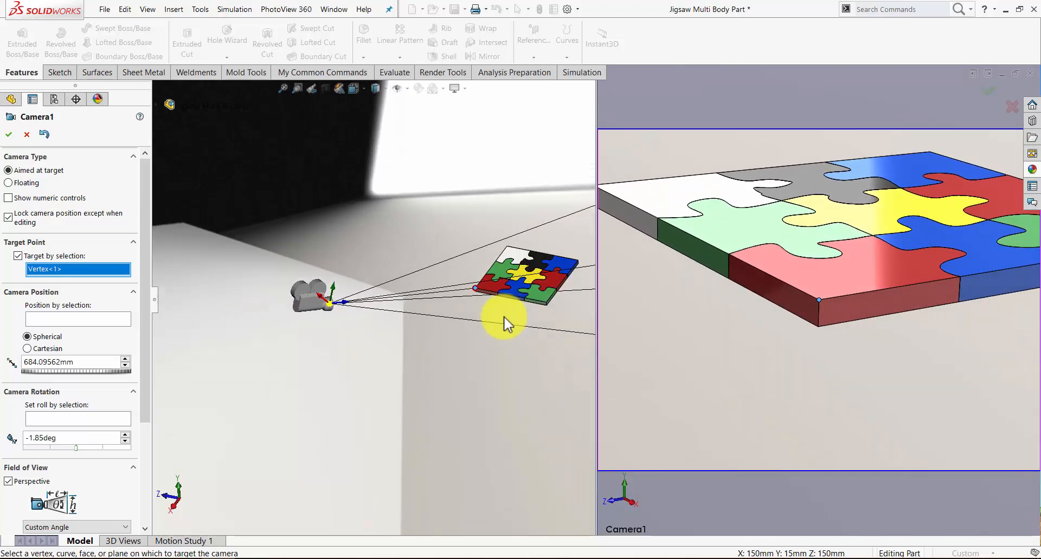
{"action": "middle_click_drag", "start_coordinate": [504, 320], "coordinate": [443, 305]}
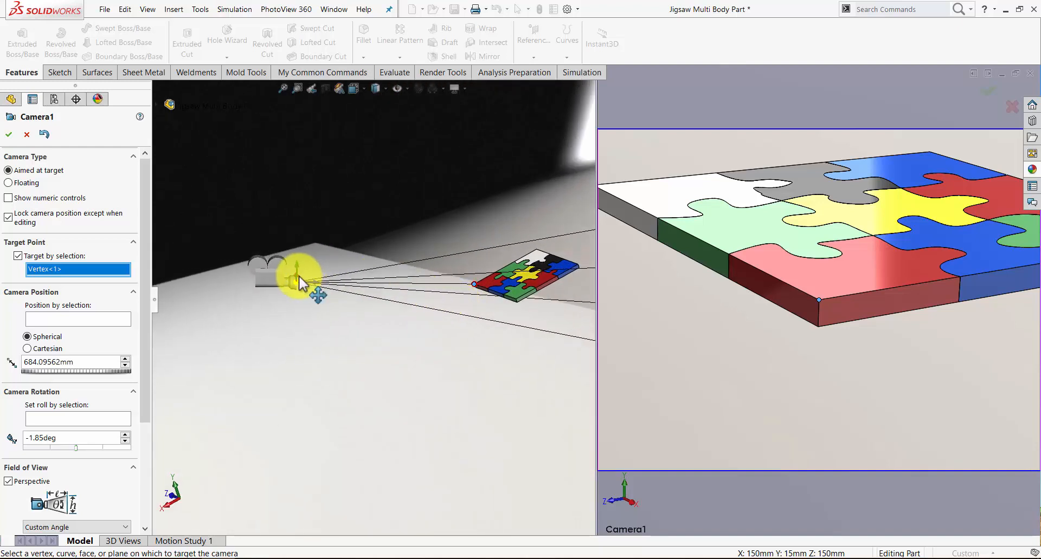
{"action": "left_click_drag", "start_coordinate": [314, 283], "coordinate": [402, 302]}
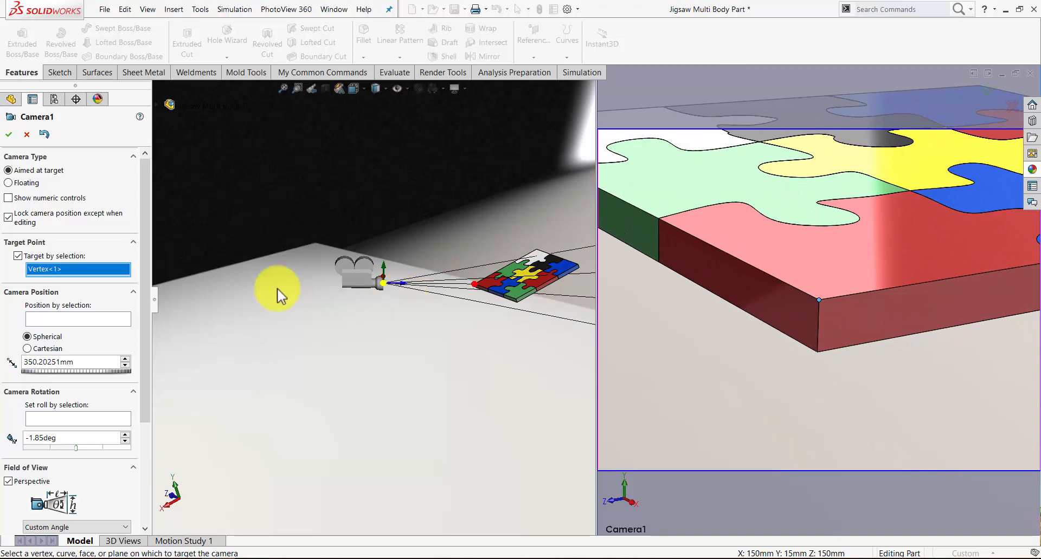
Step: Turn on the camera's numeric controls and widen the field of view angle to 59.4 degrees
{"action": "left_click_drag", "start_coordinate": [149, 211], "coordinate": [167, 344]}
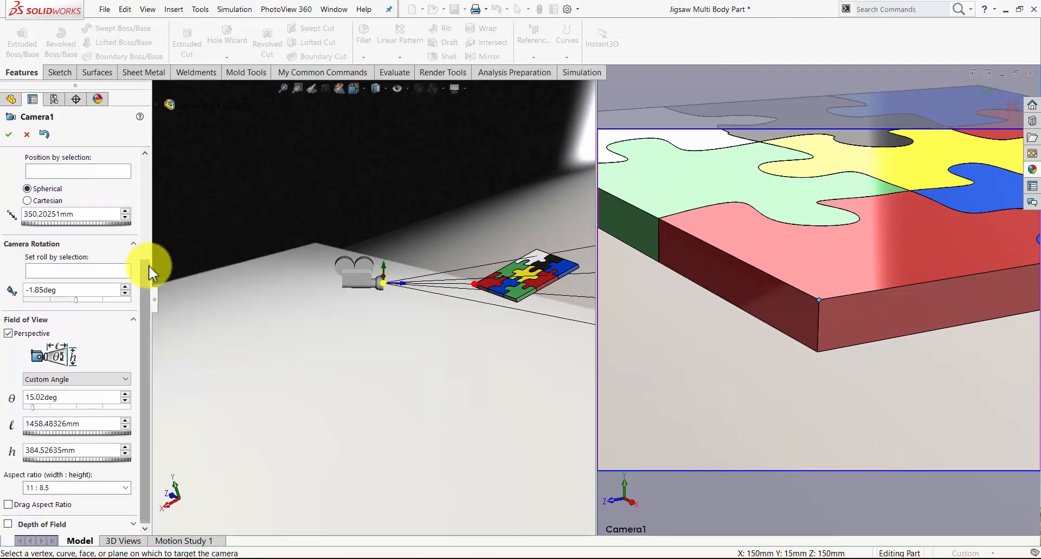
{"action": "left_click_drag", "start_coordinate": [149, 265], "coordinate": [144, 154]}
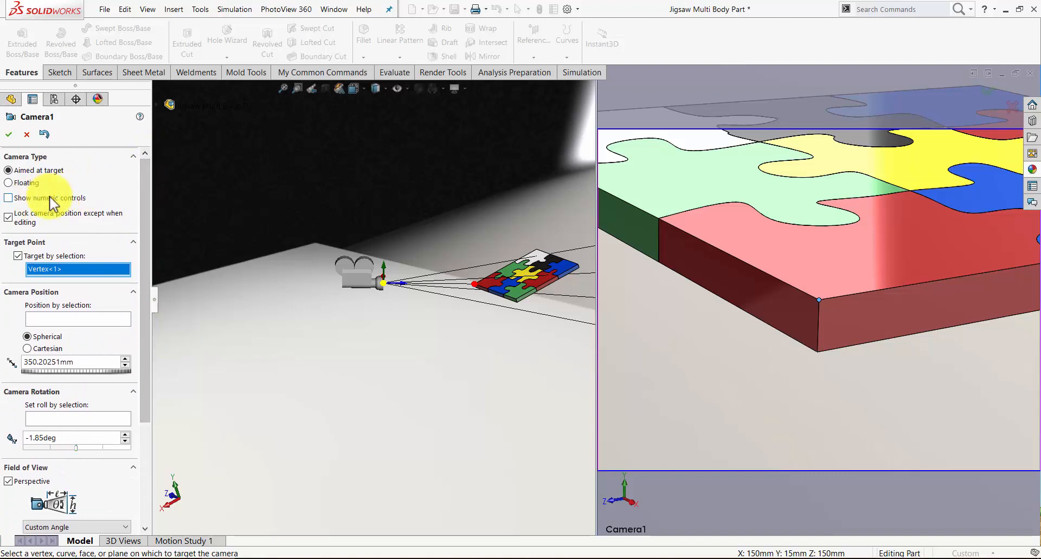
{"action": "left_click", "coordinate": [8, 198]}
{"action": "left_click_drag", "start_coordinate": [143, 238], "coordinate": [147, 400]}
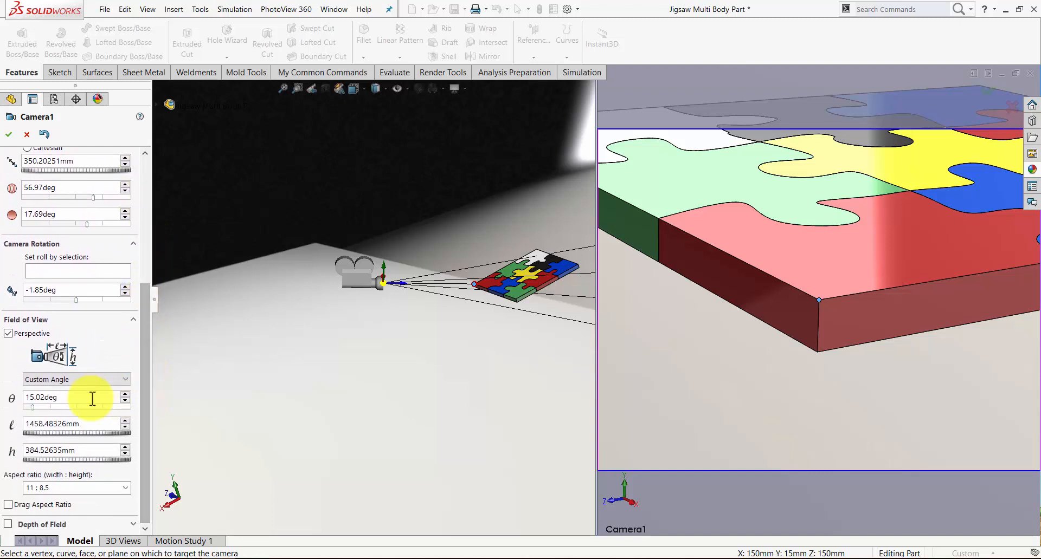
{"action": "left_click", "coordinate": [124, 394]}
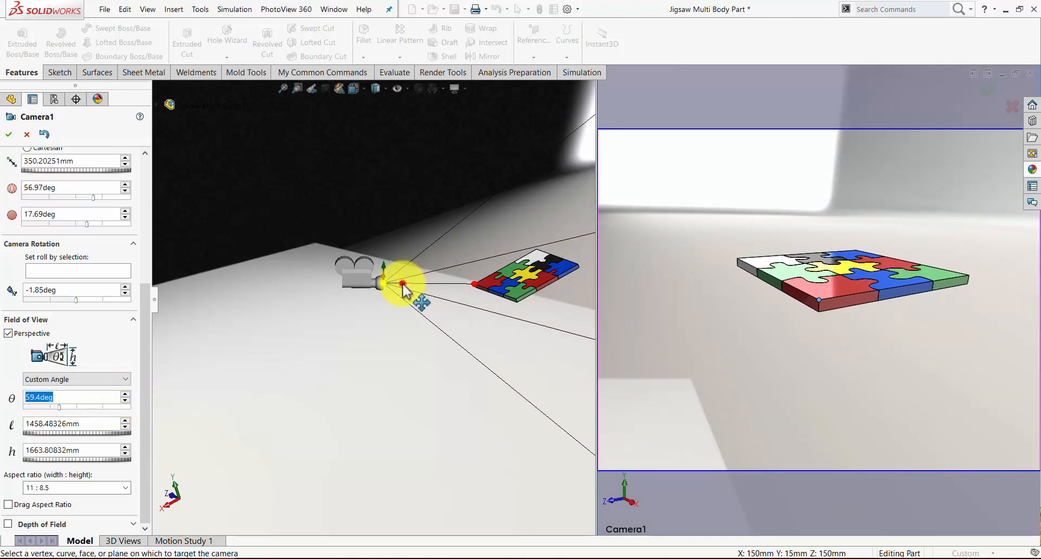
Step: Reposition the camera close to the red corner piece, about 102 mm from the target vertex
{"action": "left_click_drag", "start_coordinate": [404, 291], "coordinate": [475, 288]}
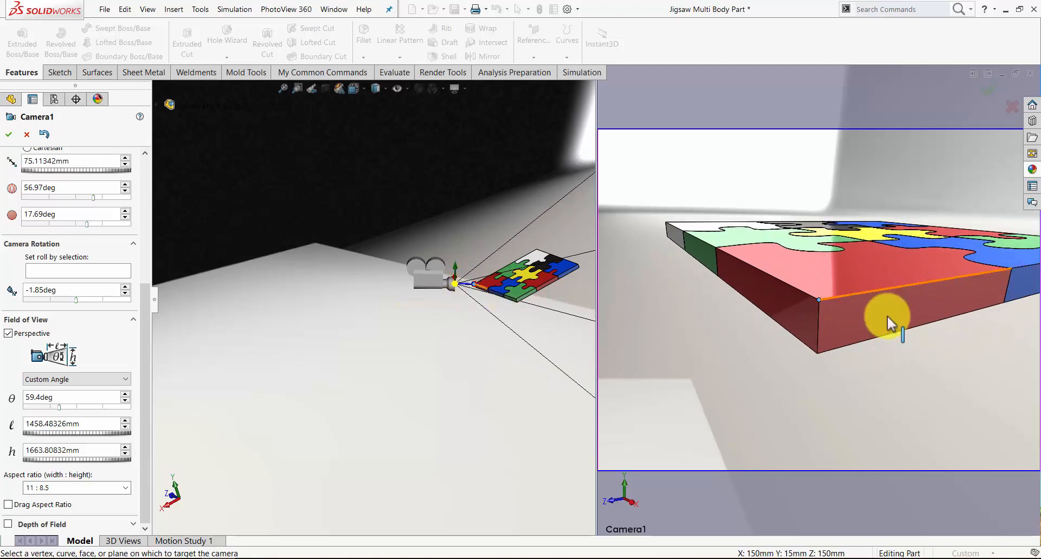
{"action": "left_click", "coordinate": [887, 315]}
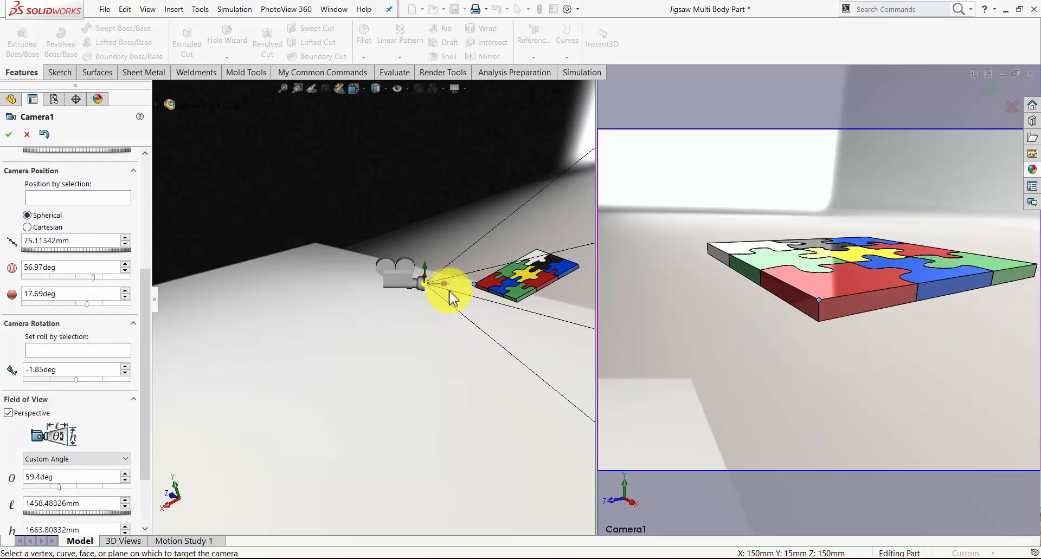
{"action": "mouse_move", "coordinate": [444, 286]}
{"action": "left_mouse_down"}
{"action": "mouse_move", "coordinate": [476, 287]}
{"action": "mouse_move", "coordinate": [461, 285]}
{"action": "left_mouse_up"}
{"action": "scroll", "coordinate": [462, 288], "scroll_direction": "down", "scroll_amount": 2}
Step: Widen the field of view angle to 77.4 degrees and bring the camera to about 46 mm from the target vertex
{"action": "left_click", "coordinate": [124, 474]}
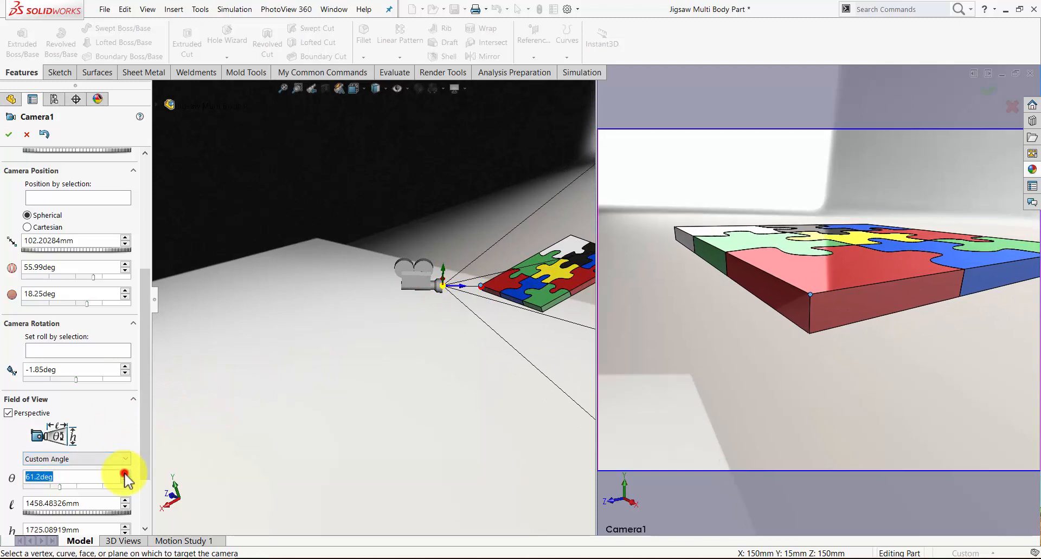
{"action": "left_click", "coordinate": [124, 474]}
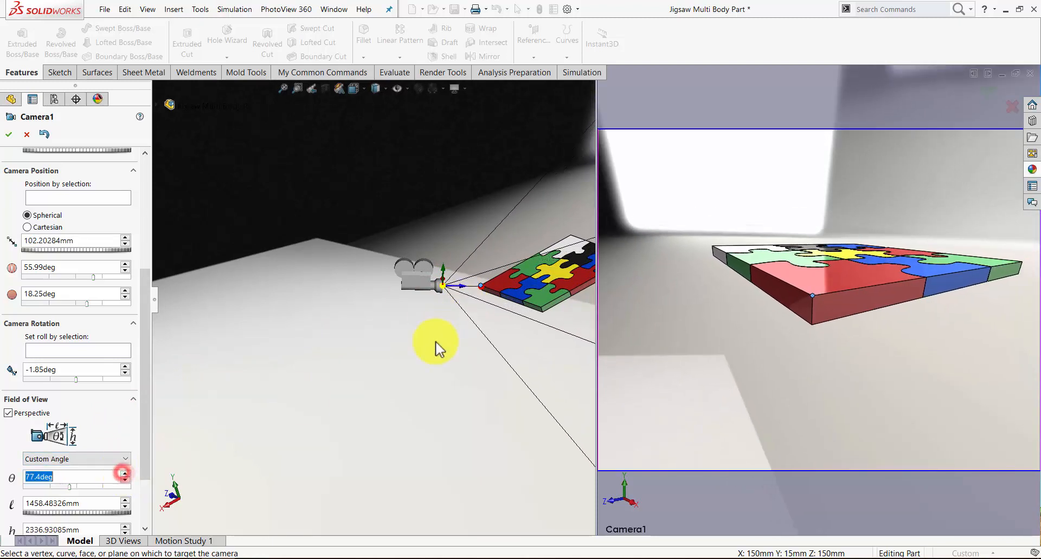
{"action": "left_click_drag", "start_coordinate": [465, 293], "coordinate": [466, 266]}
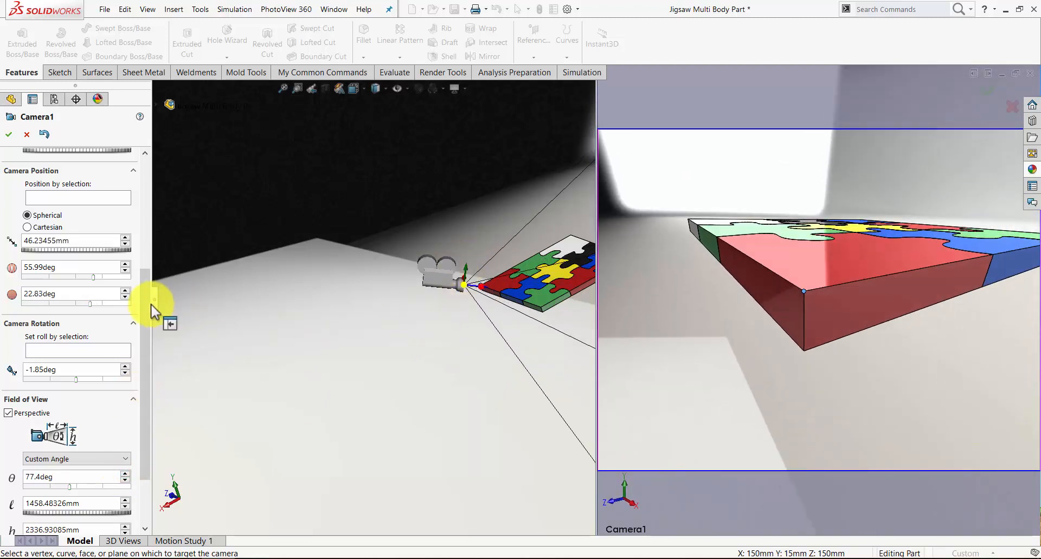
Step: Try a field of view distance of 1338.48326 mm, then return it to 1458.48326 mm
{"action": "scroll", "coordinate": [146, 333], "scroll_direction": "down", "scroll_amount": 3}
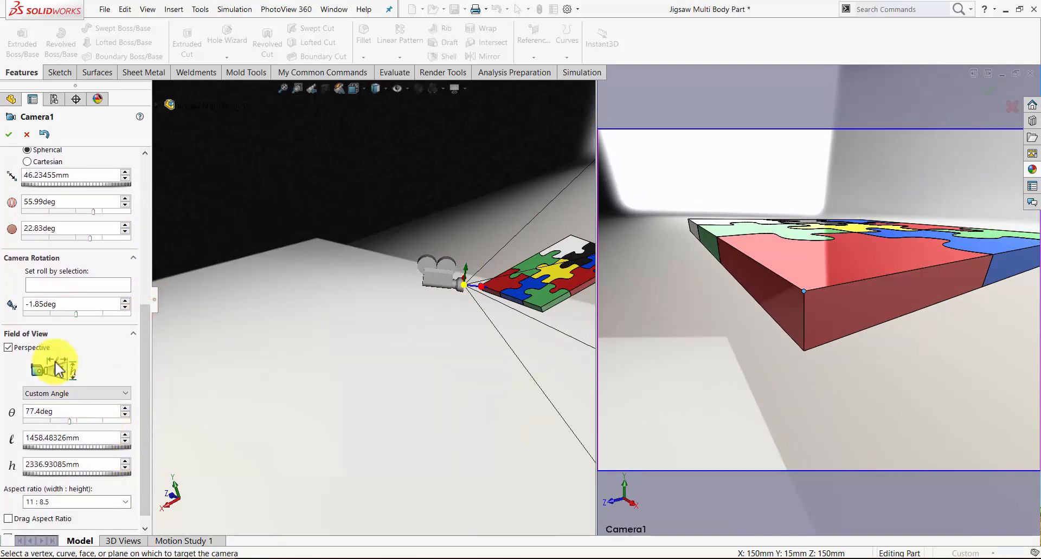
{"action": "left_click", "coordinate": [126, 442]}
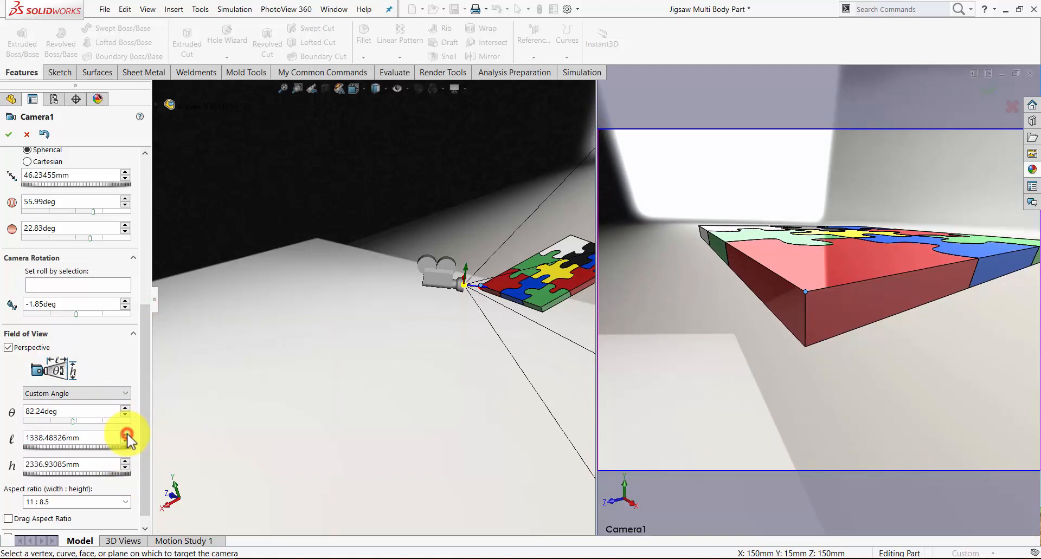
{"action": "left_click", "coordinate": [125, 434]}
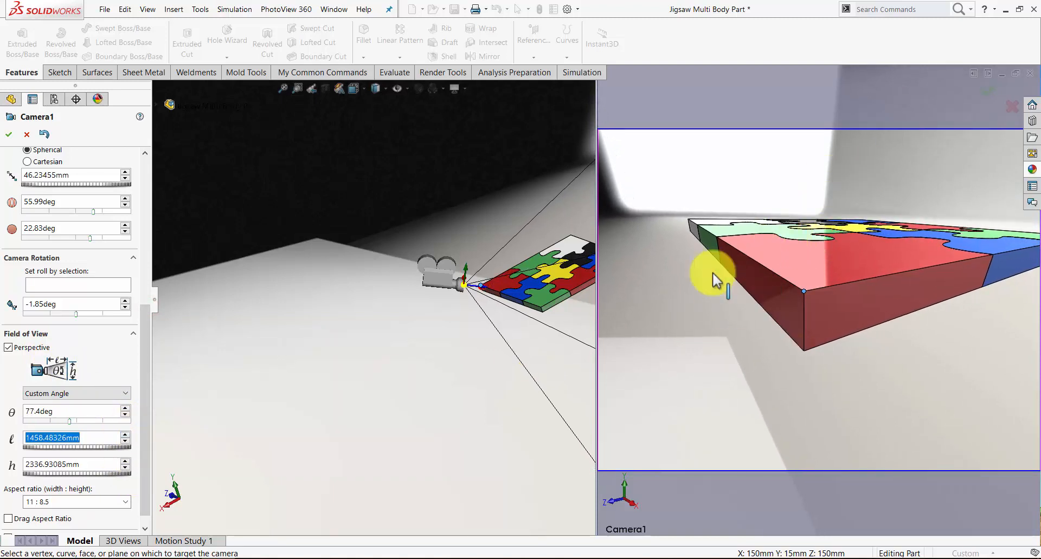
Step: Set the camera's field of view height to 2256.93085 mm
{"action": "left_click", "coordinate": [124, 461]}
{"action": "mouse_move", "coordinate": [120, 476]}
{"action": "left_mouse_down"}
{"action": "mouse_move", "coordinate": [32, 477]}
{"action": "mouse_move", "coordinate": [127, 474]}
{"action": "left_mouse_up"}
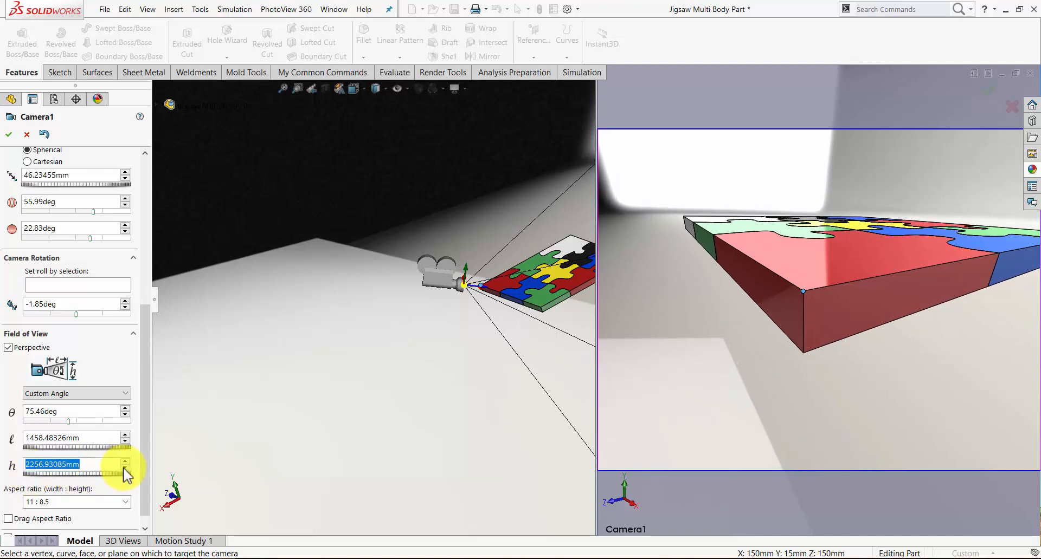
Step: Review the preset aspect ratios available for the camera without choosing another one
{"action": "scroll", "coordinate": [139, 425], "scroll_direction": "down", "scroll_amount": 1}
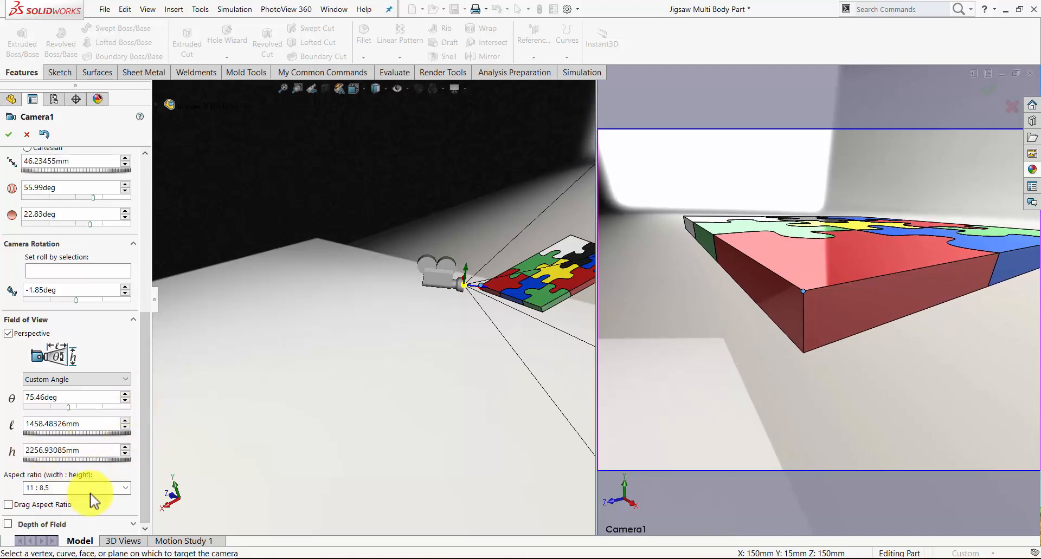
{"action": "left_click", "coordinate": [125, 489]}
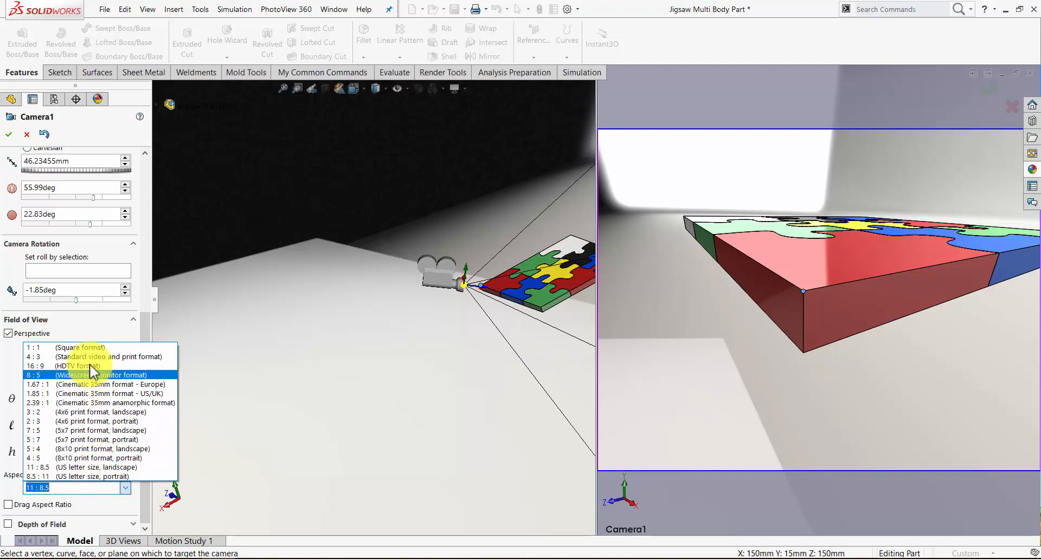
{"action": "left_click", "coordinate": [125, 489]}
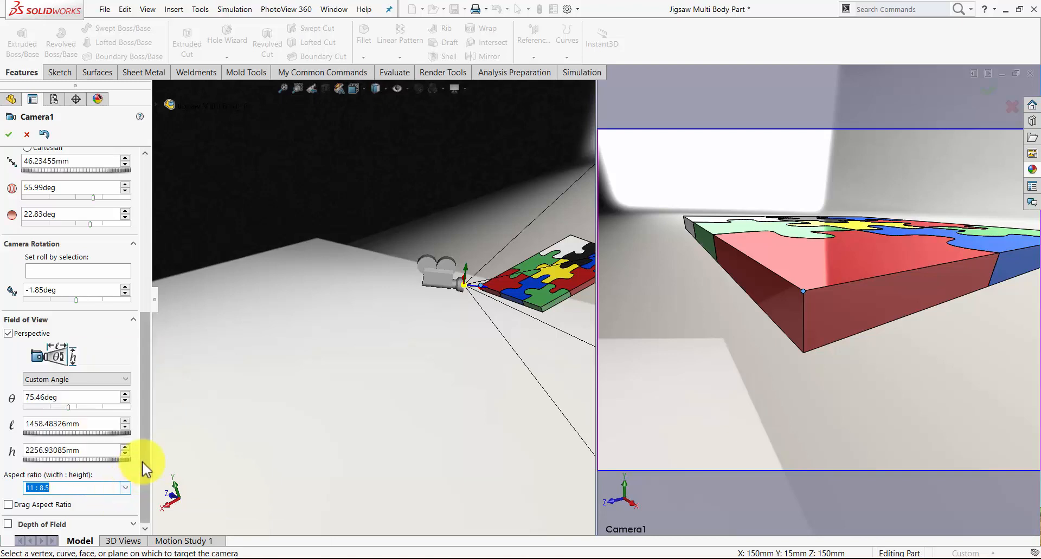
Step: Enable depth of field for the camera and focus it on the red jigsaw piece's nearest upper corner vertex
{"action": "left_click", "coordinate": [8, 524]}
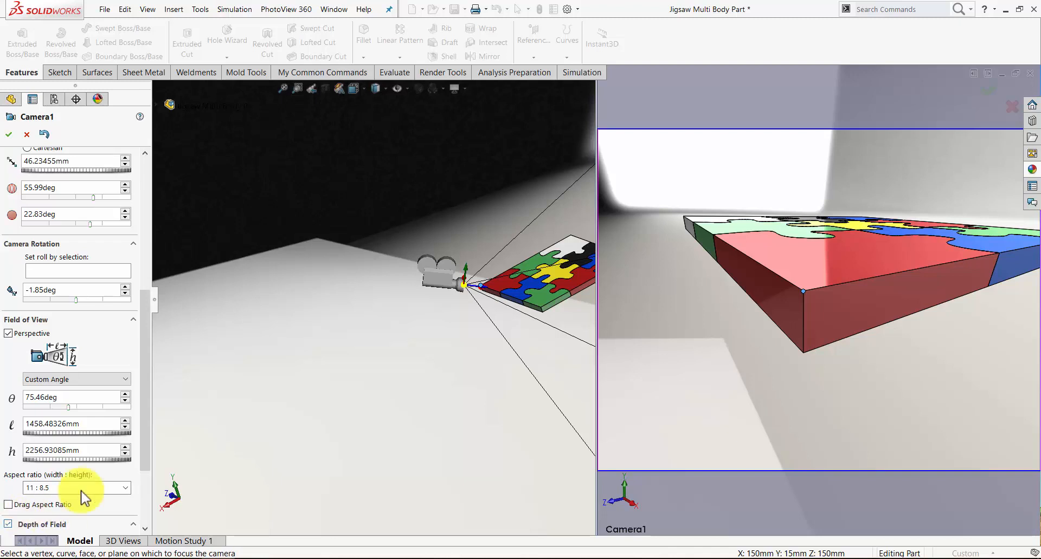
{"action": "left_click_drag", "start_coordinate": [140, 405], "coordinate": [135, 489]}
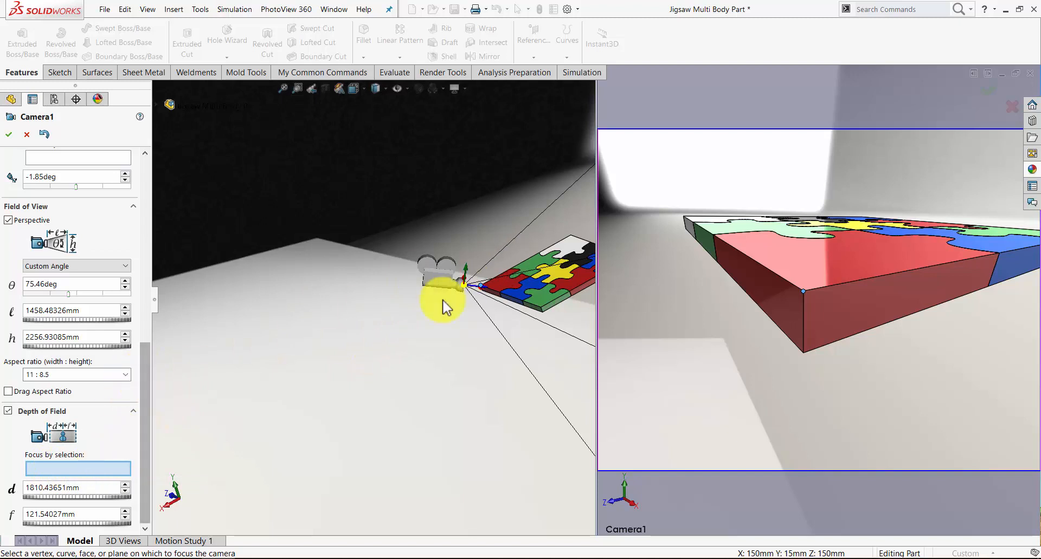
{"action": "scroll", "coordinate": [499, 289], "scroll_direction": "down", "scroll_amount": 4}
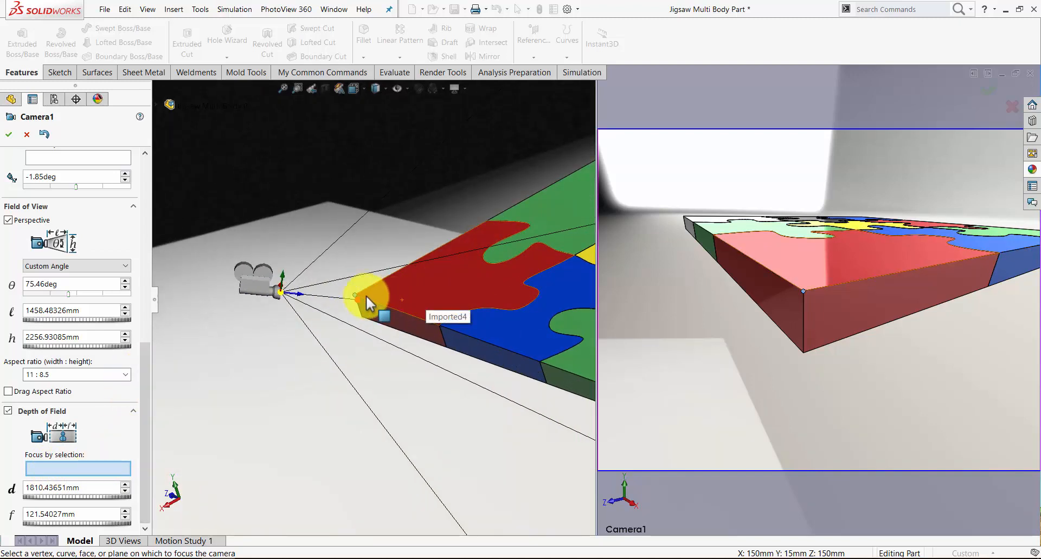
{"action": "left_click", "coordinate": [355, 296]}
{"action": "scroll", "coordinate": [340, 434], "scroll_direction": "up", "scroll_amount": 3}
{"action": "scroll", "coordinate": [401, 342], "scroll_direction": "up", "scroll_amount": 2}
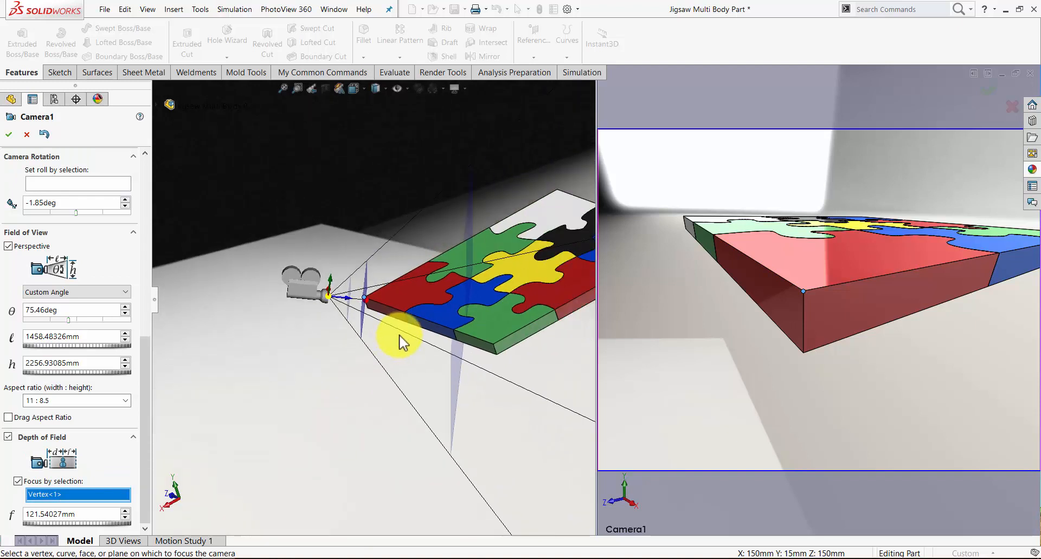
{"action": "scroll", "coordinate": [395, 339], "scroll_direction": "down", "scroll_amount": 2}
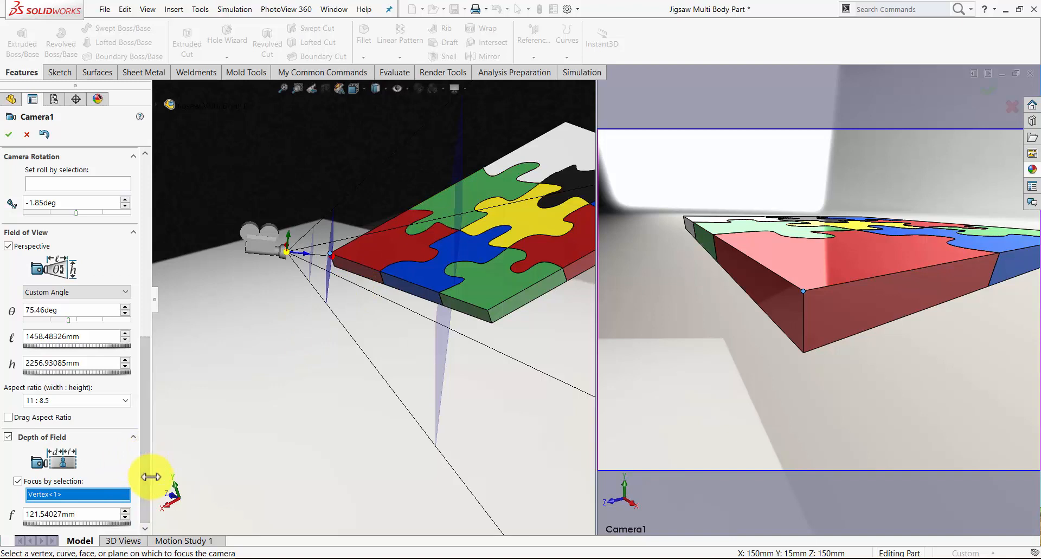
Step: Turn off focus by selection and try focus plane distances of 94.26391 mm and 54.26391 mm
{"action": "left_click_drag", "start_coordinate": [144, 447], "coordinate": [148, 490]}
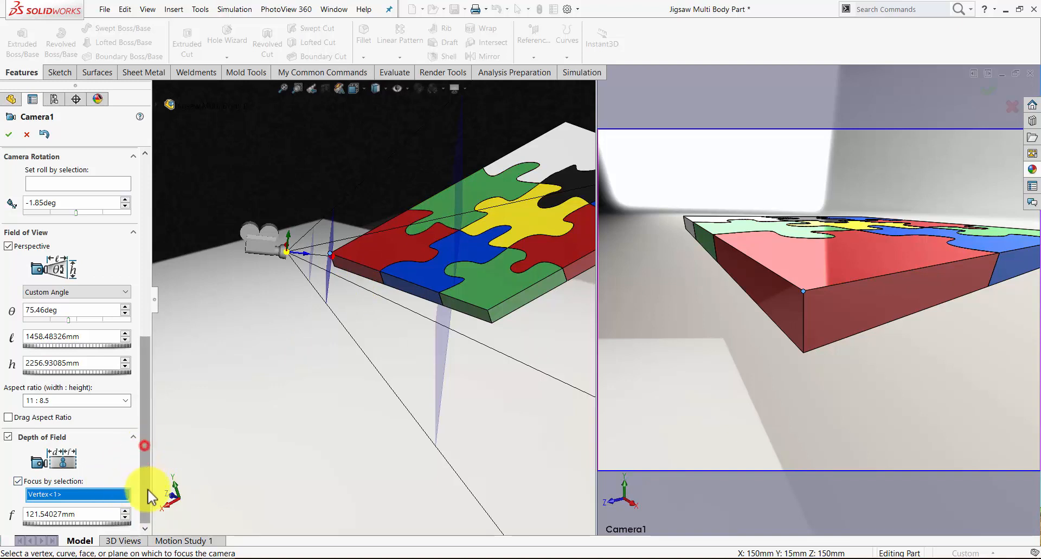
{"action": "left_click", "coordinate": [18, 482]}
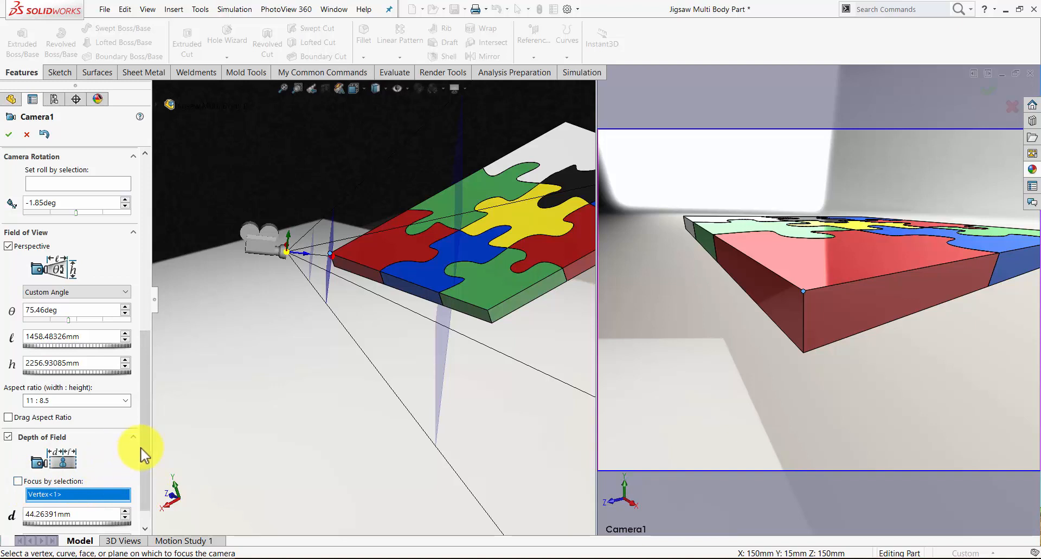
{"action": "left_click_drag", "start_coordinate": [142, 448], "coordinate": [147, 484]}
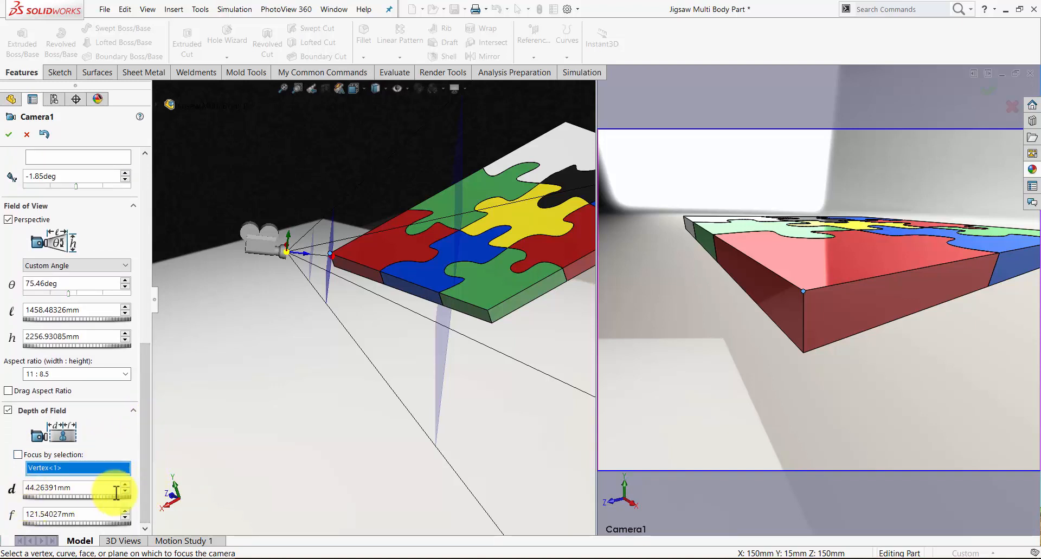
{"action": "left_click", "coordinate": [125, 485]}
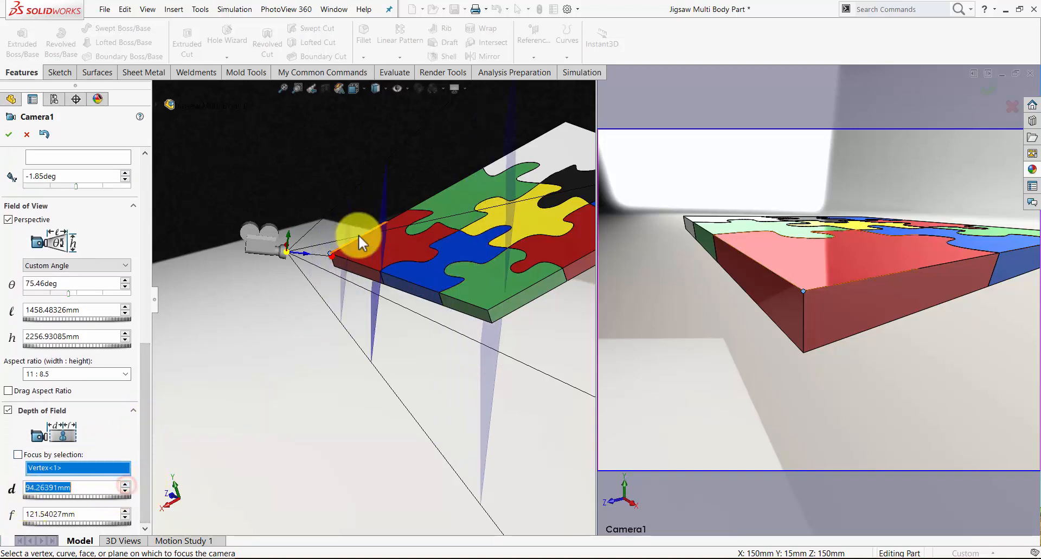
{"action": "left_click", "coordinate": [126, 491]}
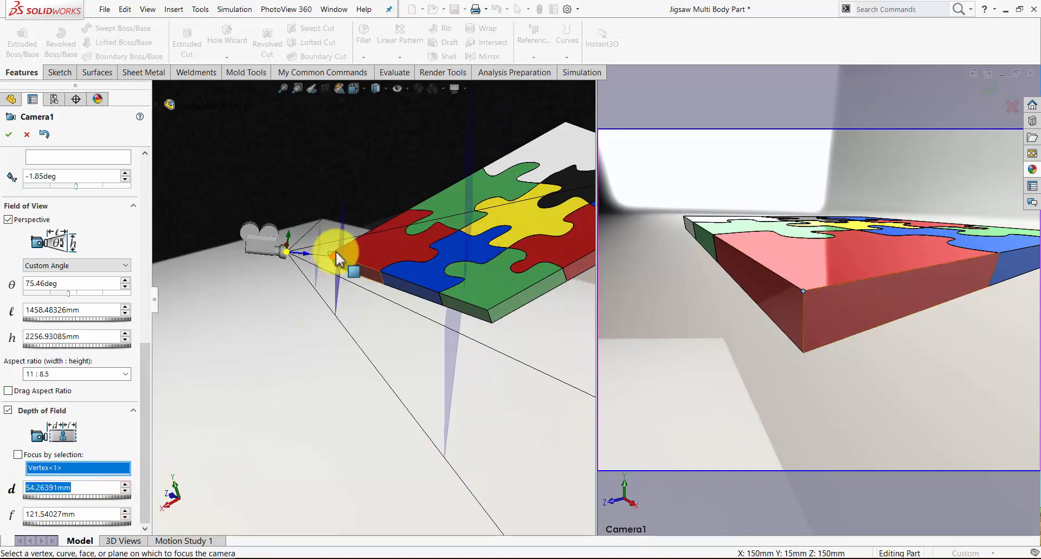
Step: Move the camera target onto the red piece's corner vertex and set the focus plane distance to 44.26391 mm
{"action": "scroll", "coordinate": [336, 253], "scroll_direction": "down", "scroll_amount": 5}
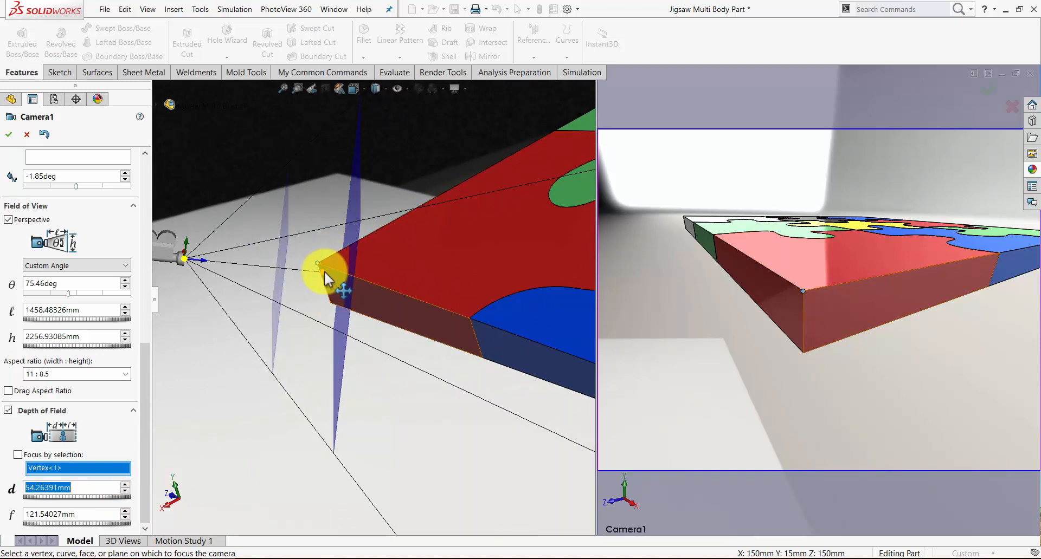
{"action": "left_click_drag", "start_coordinate": [324, 272], "coordinate": [318, 264]}
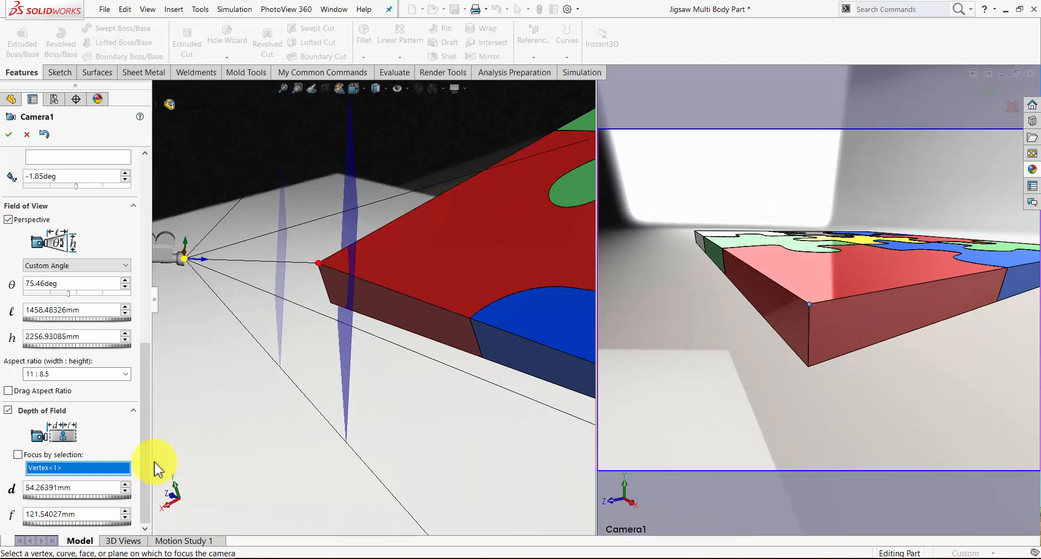
{"action": "left_click", "coordinate": [125, 491]}
{"action": "left_click", "coordinate": [125, 491]}
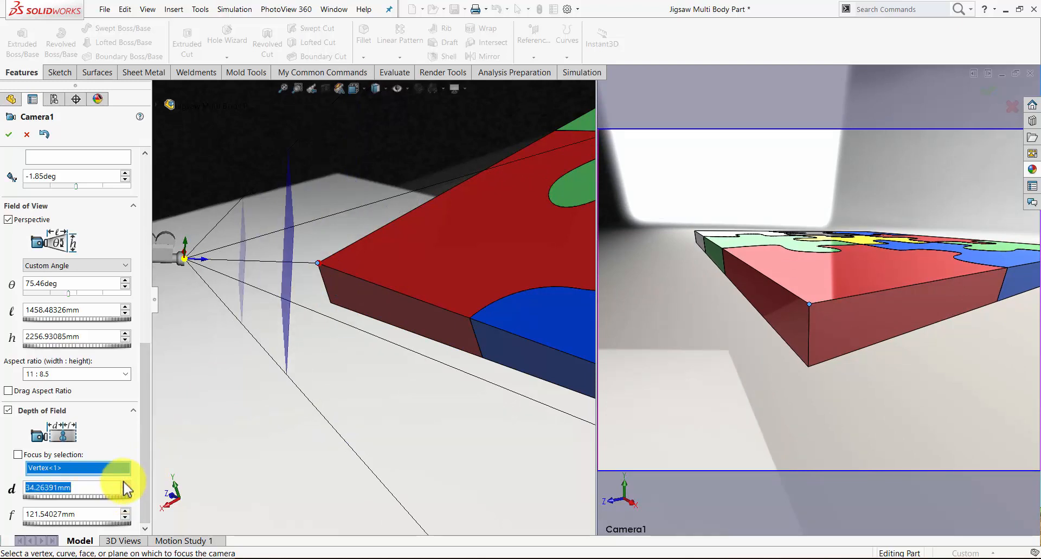
{"action": "left_click", "coordinate": [125, 484]}
Step: Set the distance from the focus plane to loss of focus to 11 mm and accept the camera settings
{"action": "middle_click_drag", "start_coordinate": [344, 269], "coordinate": [337, 262]}
{"action": "middle_click_drag", "start_coordinate": [323, 209], "coordinate": [323, 216]}
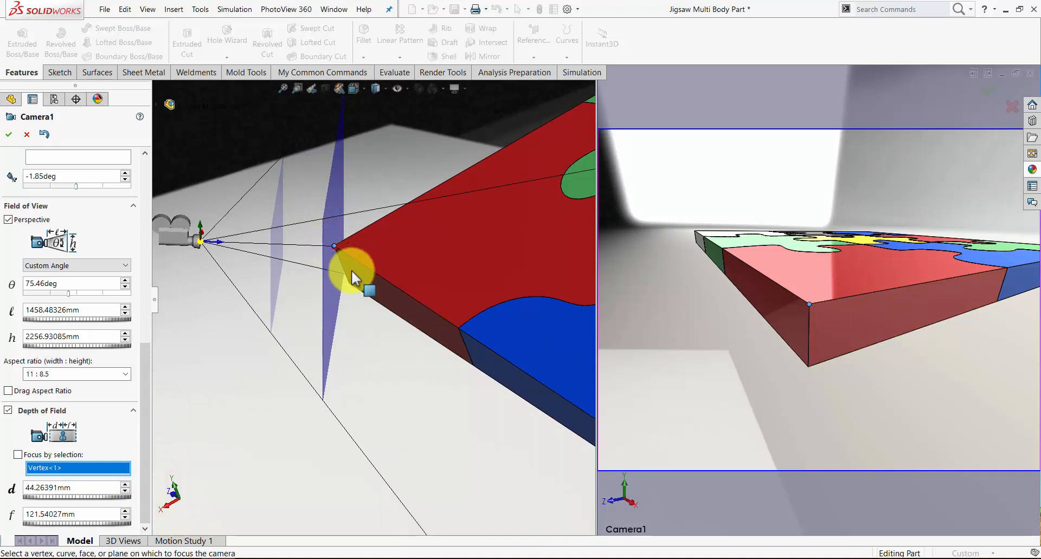
{"action": "scroll", "coordinate": [333, 245], "scroll_direction": "down", "scroll_amount": 6}
{"action": "scroll", "coordinate": [359, 265], "scroll_direction": "up", "scroll_amount": 8}
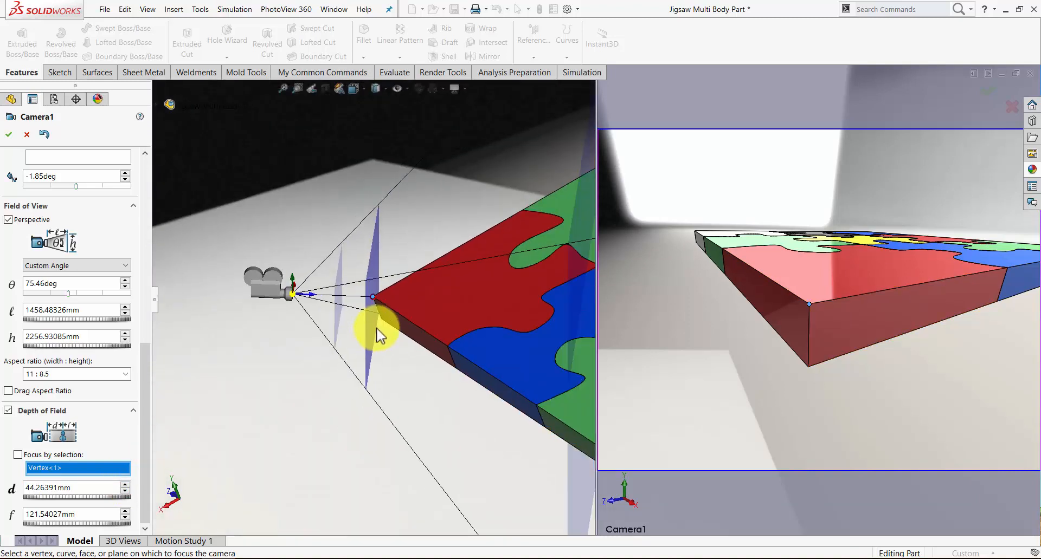
{"action": "middle_click_drag", "start_coordinate": [376, 329], "coordinate": [385, 311]}
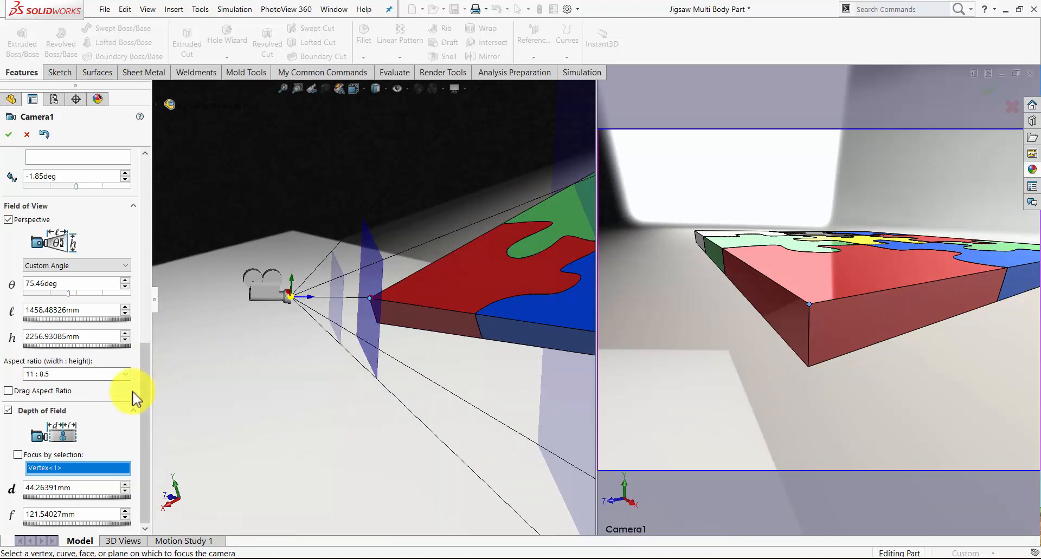
{"action": "scroll", "coordinate": [372, 298], "scroll_direction": "up", "scroll_amount": 3}
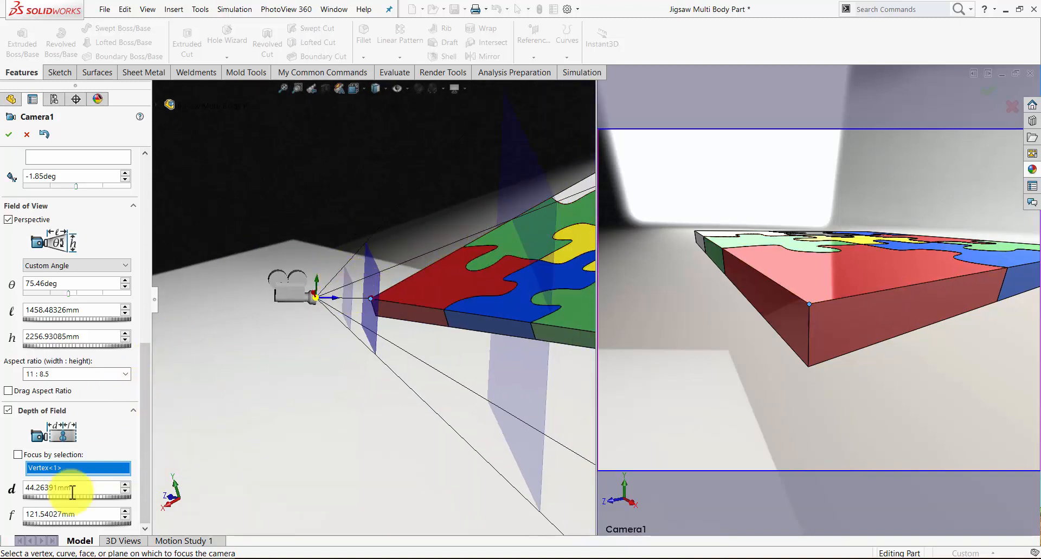
{"action": "left_click", "coordinate": [125, 518]}
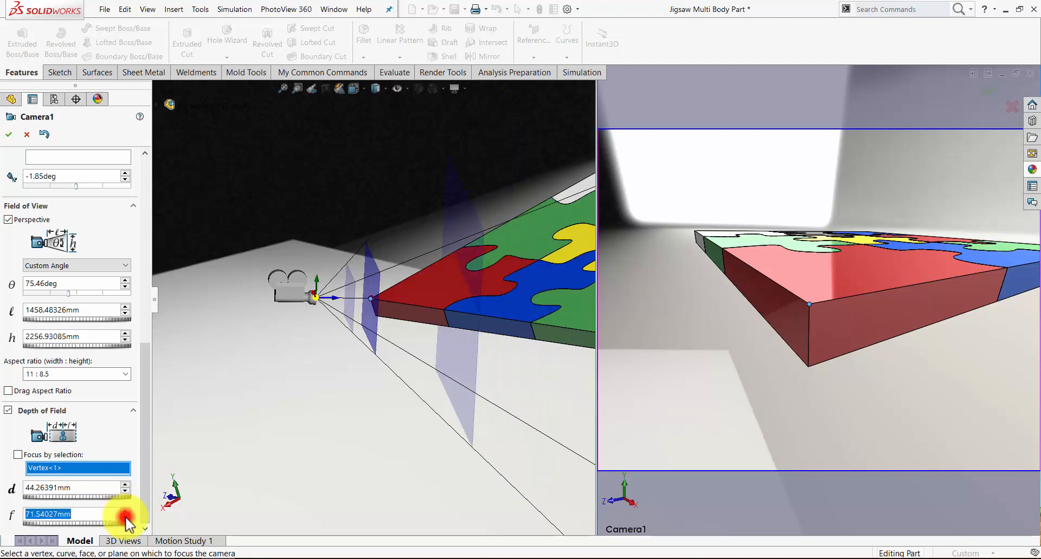
{"action": "left_click", "coordinate": [126, 517]}
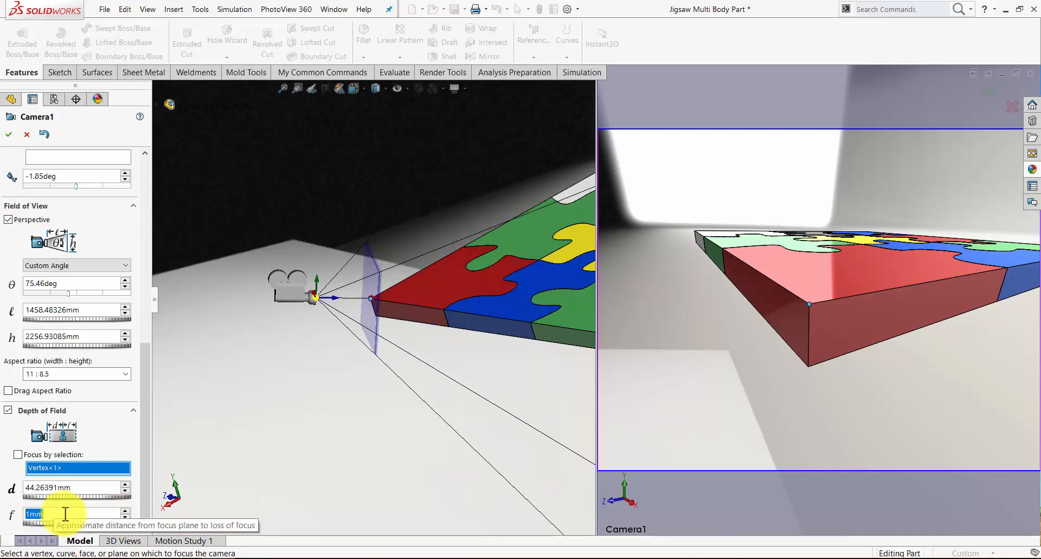
{"action": "left_click", "coordinate": [125, 512]}
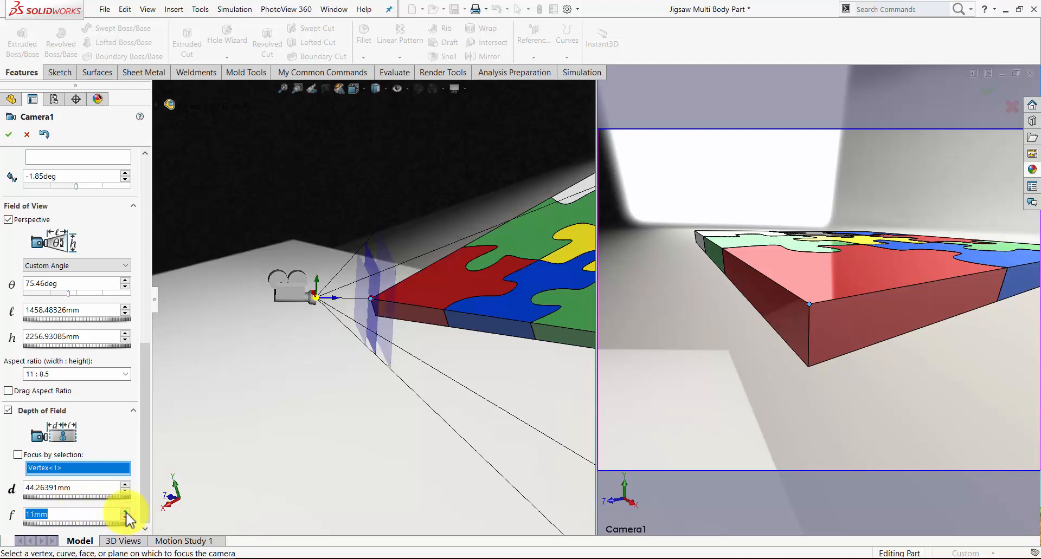
{"action": "left_click", "coordinate": [9, 135]}
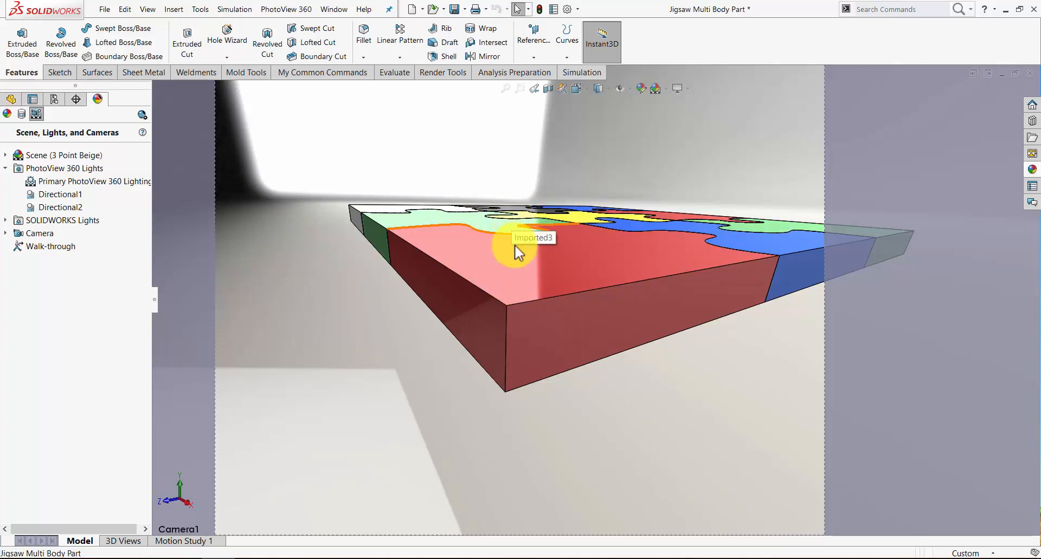
Step: Open the PhotoView 360 preview render of the camera view, then enlarge and reposition the preview window to show more of the image
{"action": "left_click", "coordinate": [442, 74]}
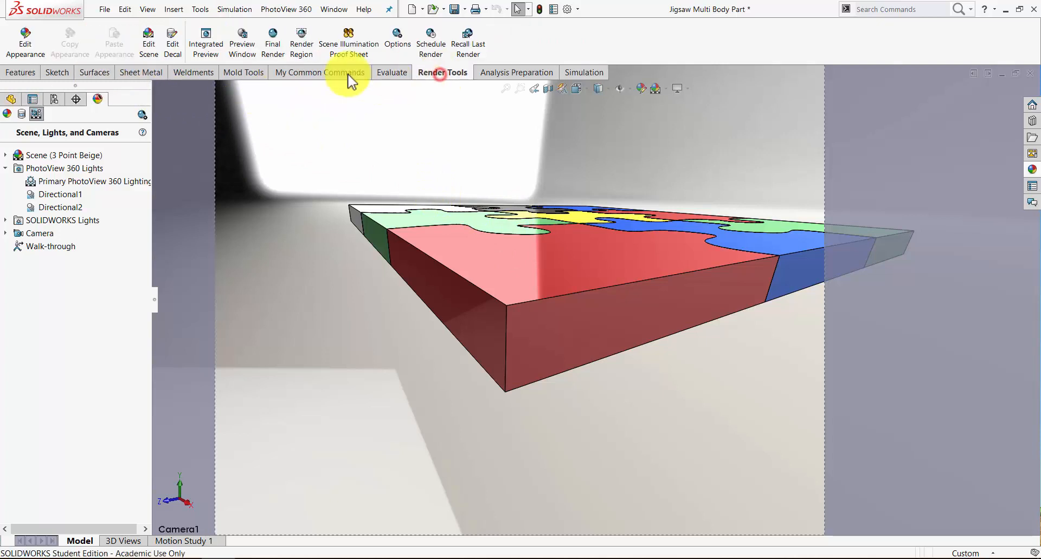
{"action": "left_click", "coordinate": [254, 54]}
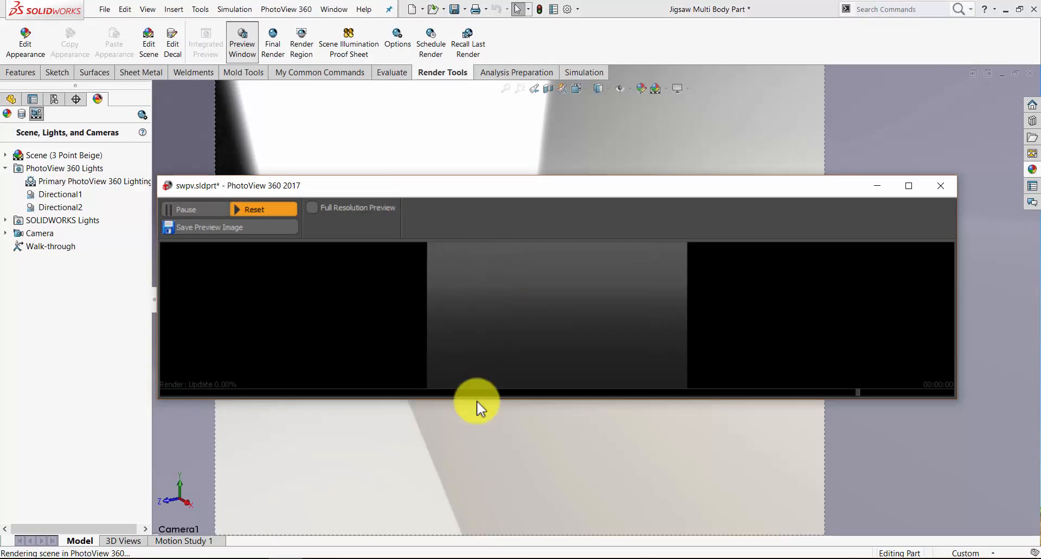
{"action": "left_click_drag", "start_coordinate": [463, 401], "coordinate": [453, 524]}
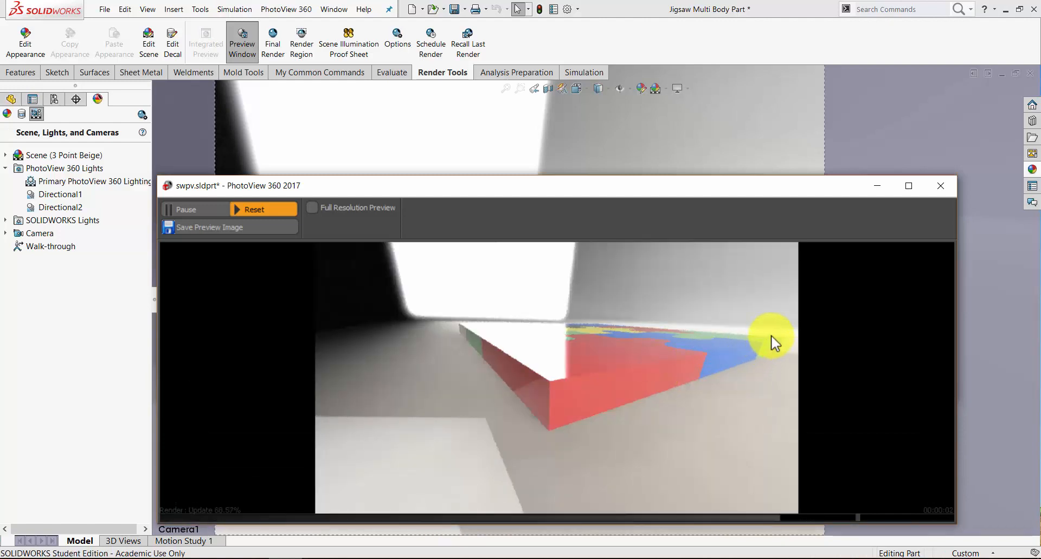
{"action": "left_click_drag", "start_coordinate": [660, 190], "coordinate": [653, 28]}
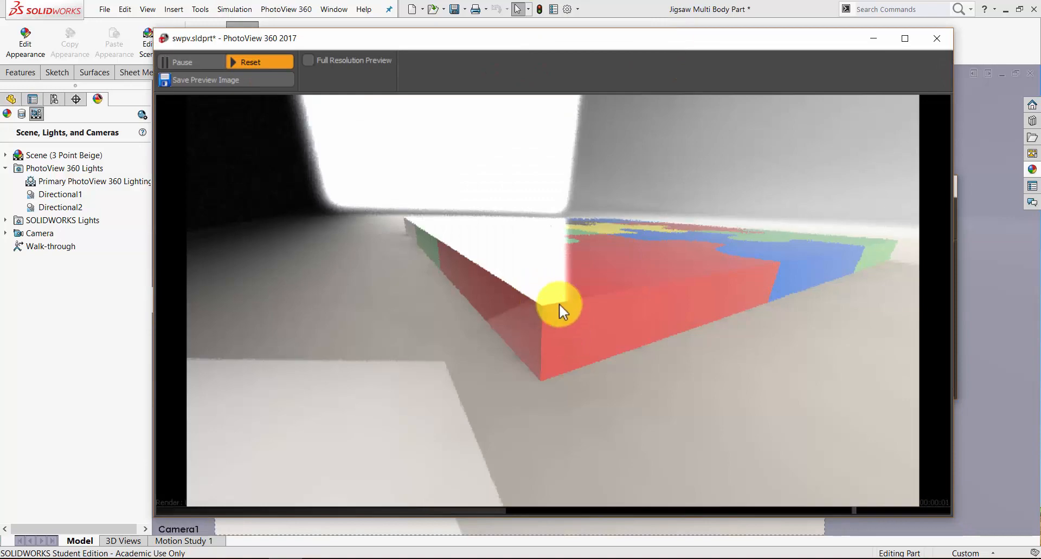